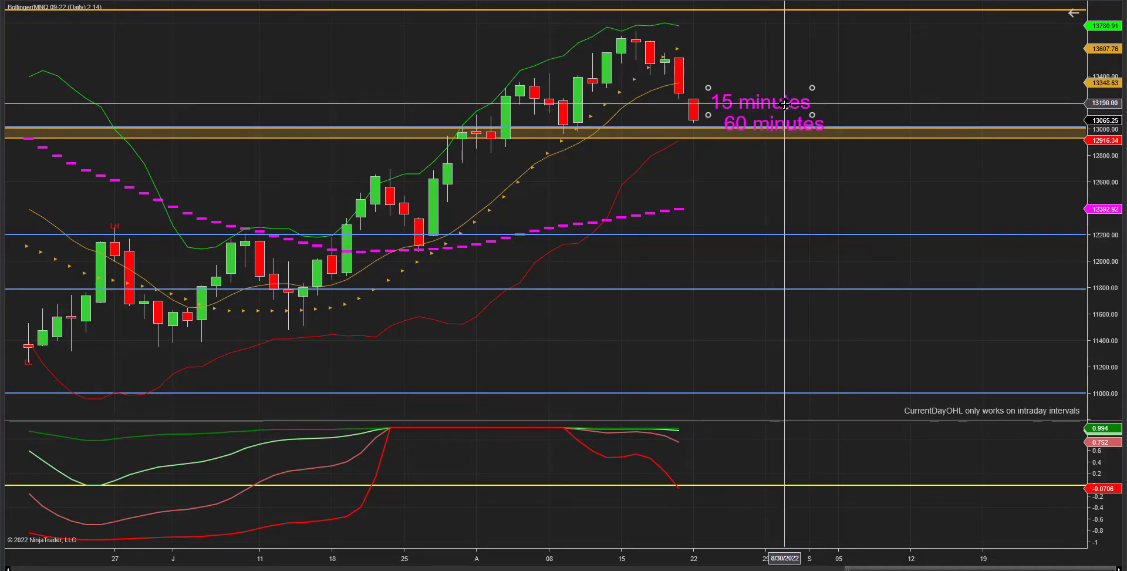
{"action": "left_click", "coordinate": [705, 163]}
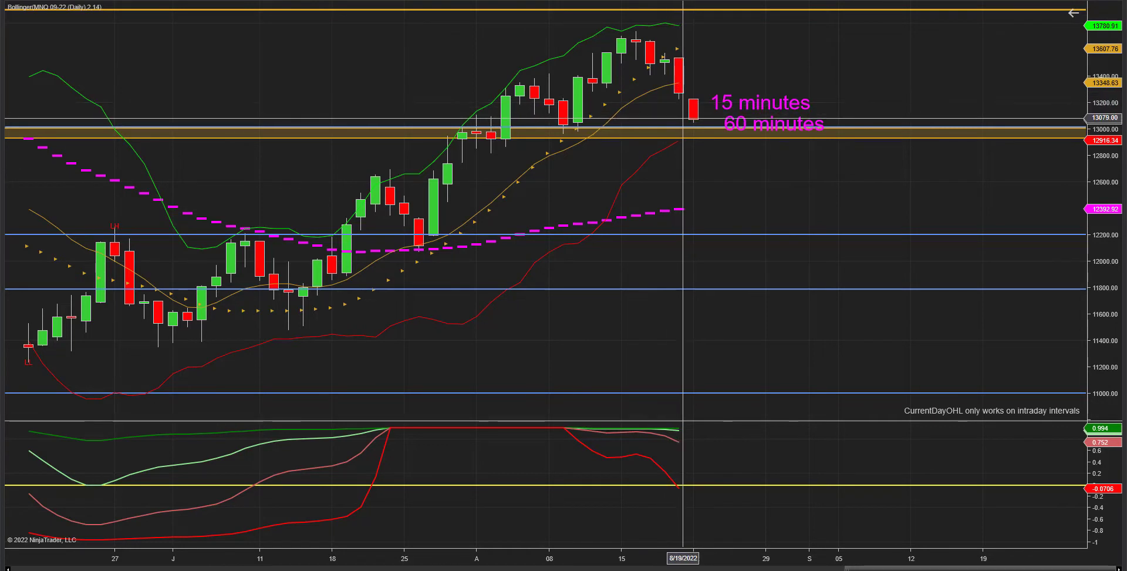
{"action": "left_click", "coordinate": [692, 130]}
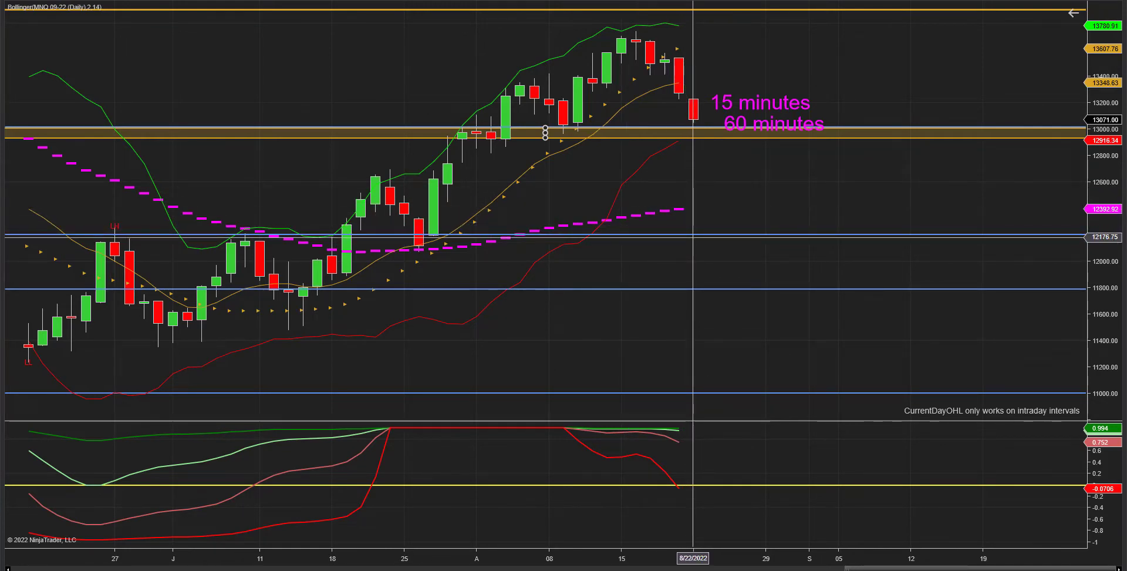
{"action": "left_click", "coordinate": [693, 235]}
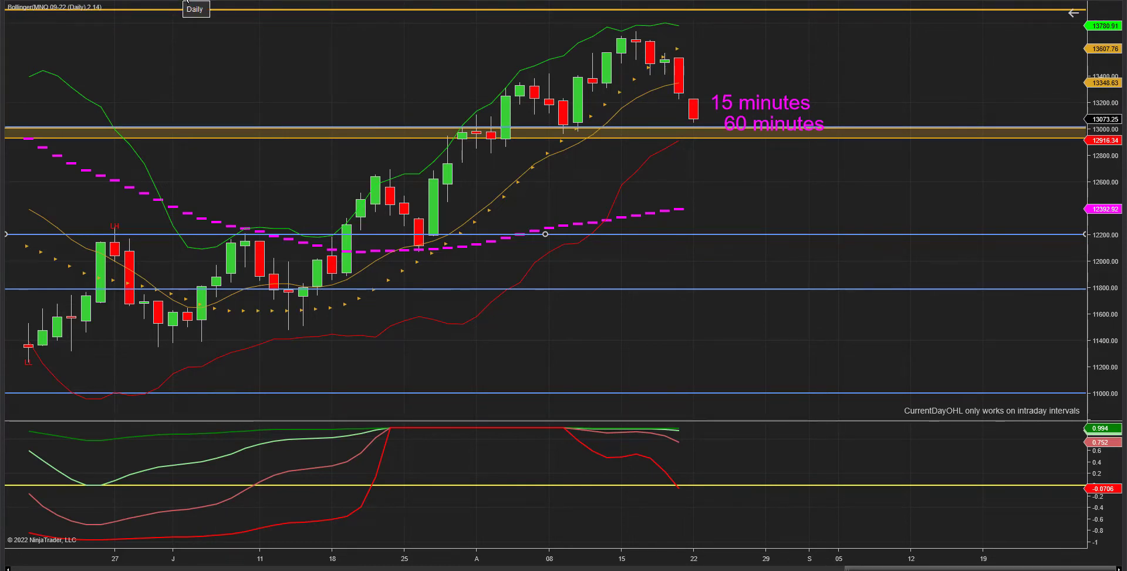
- Switch the chart to 60-minute bars and draw an arrow line down the Aug 19–22 decline
{"action": "mouse_move", "coordinate": [188, 2]}
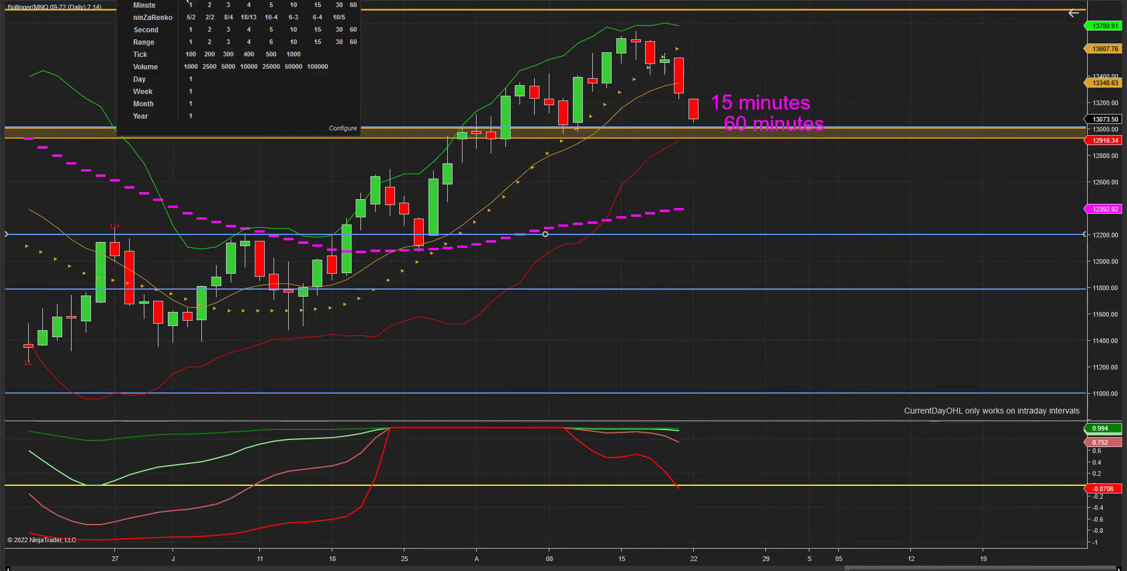
{"action": "left_click", "coordinate": [353, 6]}
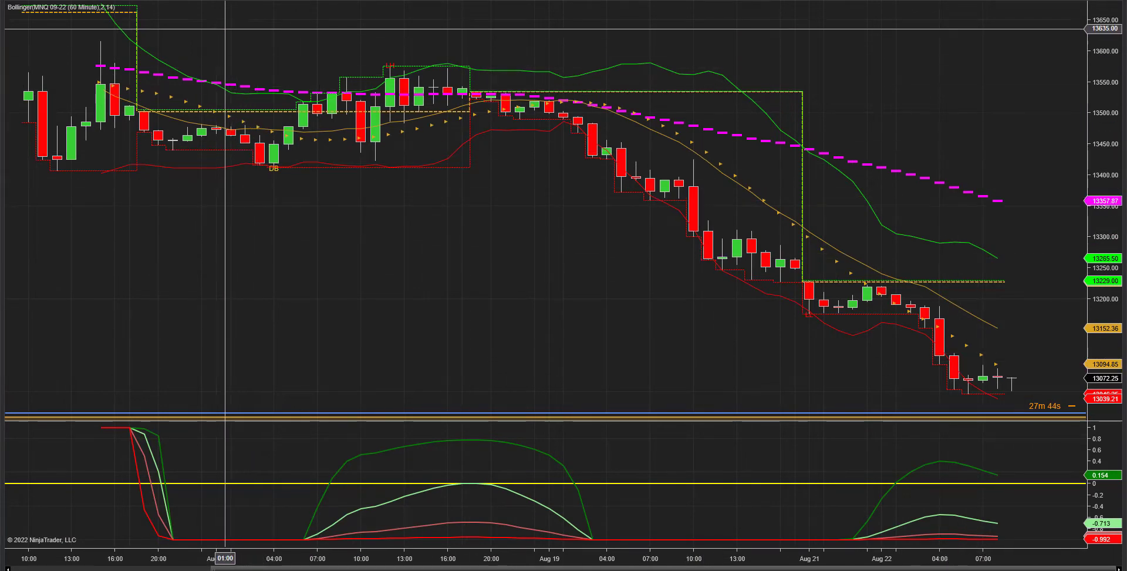
{"action": "left_click", "coordinate": [222, 2]}
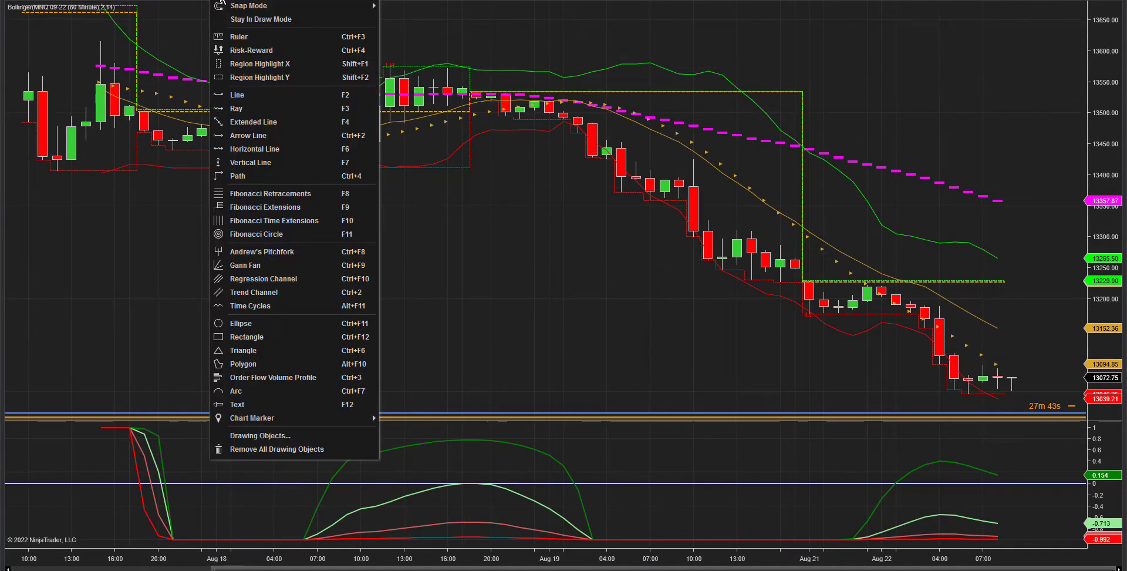
{"action": "left_click", "coordinate": [252, 136]}
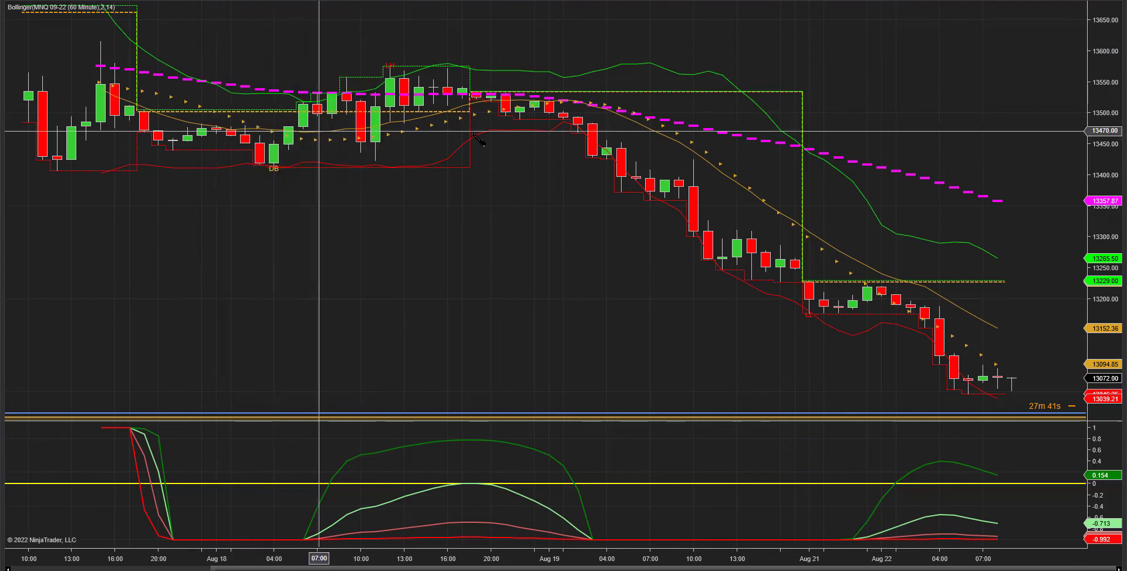
{"action": "left_click", "coordinate": [549, 94]}
{"action": "left_click", "coordinate": [940, 267]}
{"action": "left_click_drag", "start_coordinate": [939, 267], "coordinate": [1085, 356]}
- Leave space after the last bar, show history from Aug 17, and bring up Data Series settings
{"action": "left_click_drag", "start_coordinate": [428, 307], "coordinate": [126, 311]}
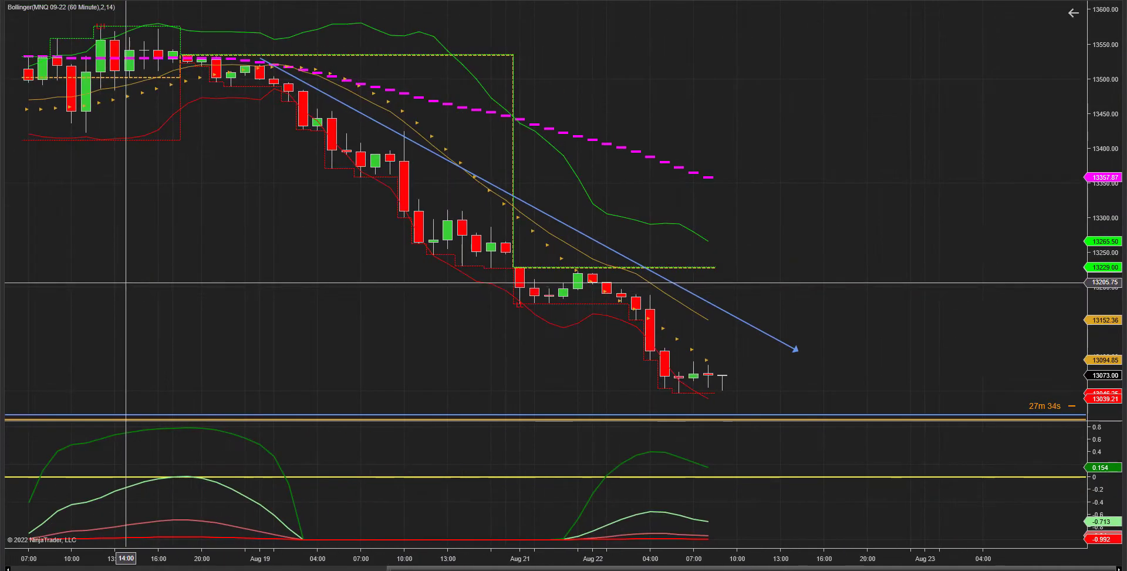
{"action": "left_click_drag", "start_coordinate": [442, 562], "coordinate": [515, 558]}
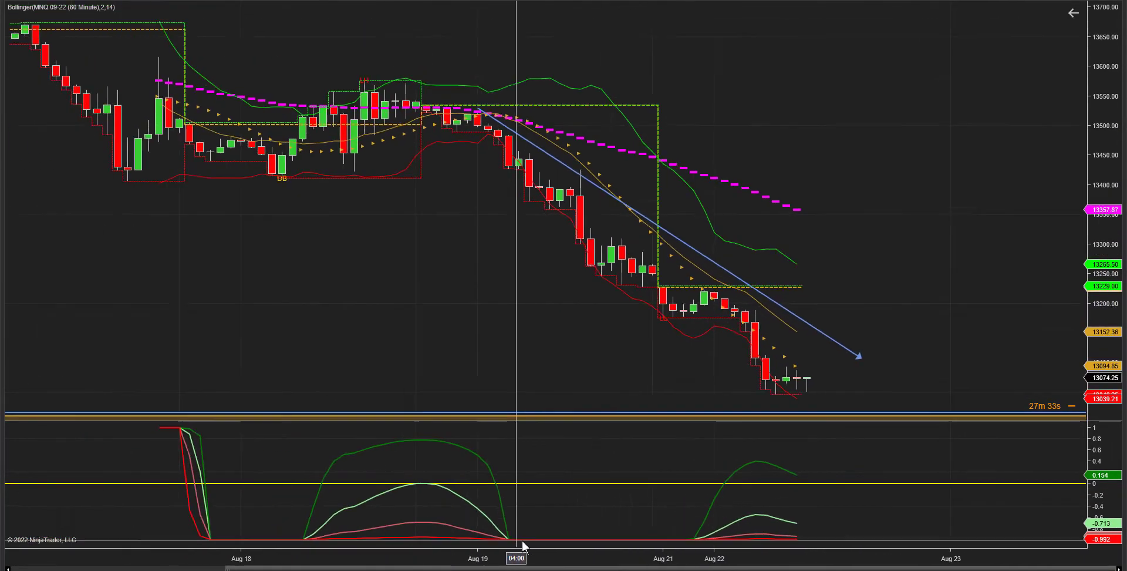
{"action": "right_click", "coordinate": [258, 132]}
{"action": "left_click", "coordinate": [298, 192]}
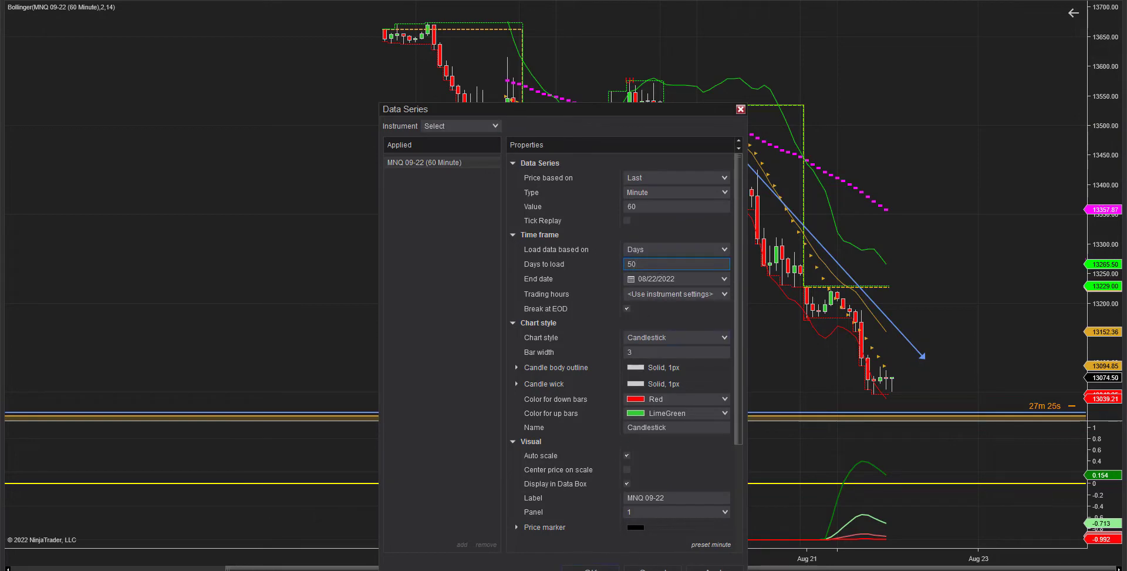
- Apply the 50-day data series, then stack the '15 minutes' and '60 minutes' labels beside the arrow tip
{"action": "key", "text": "Return"}
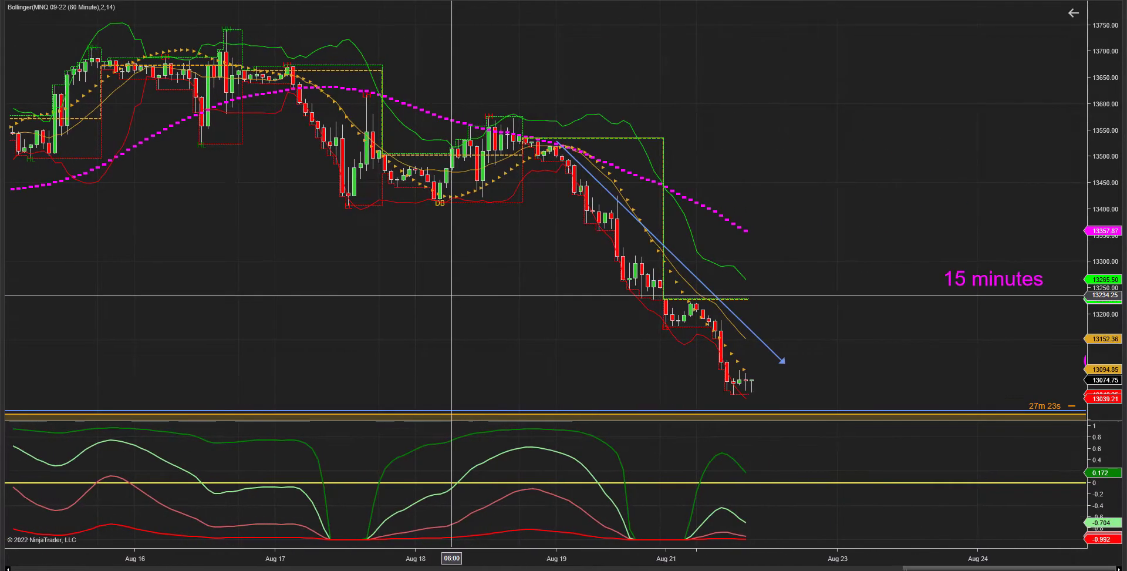
{"action": "scroll", "coordinate": [890, 365], "scroll_direction": "right", "scroll_amount": 5}
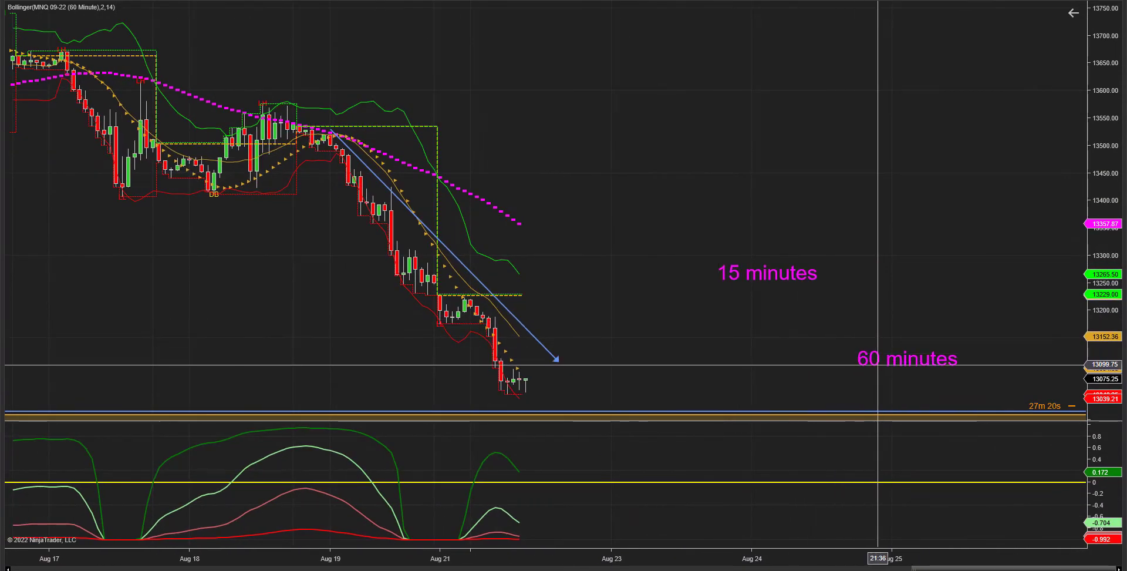
{"action": "left_click_drag", "start_coordinate": [878, 365], "coordinate": [531, 343]}
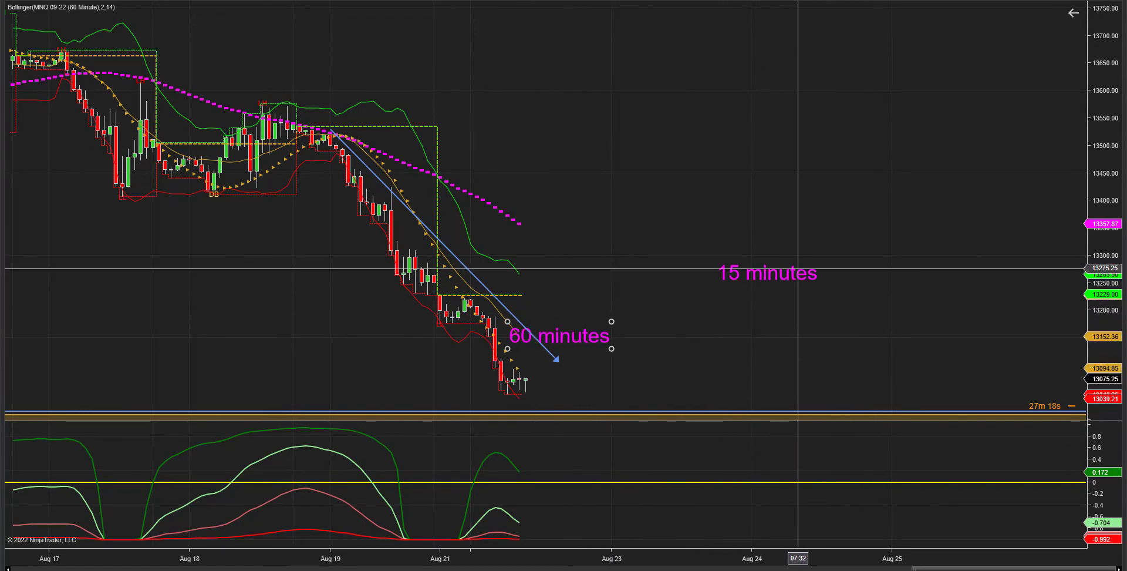
{"action": "left_click_drag", "start_coordinate": [798, 268], "coordinate": [583, 272]}
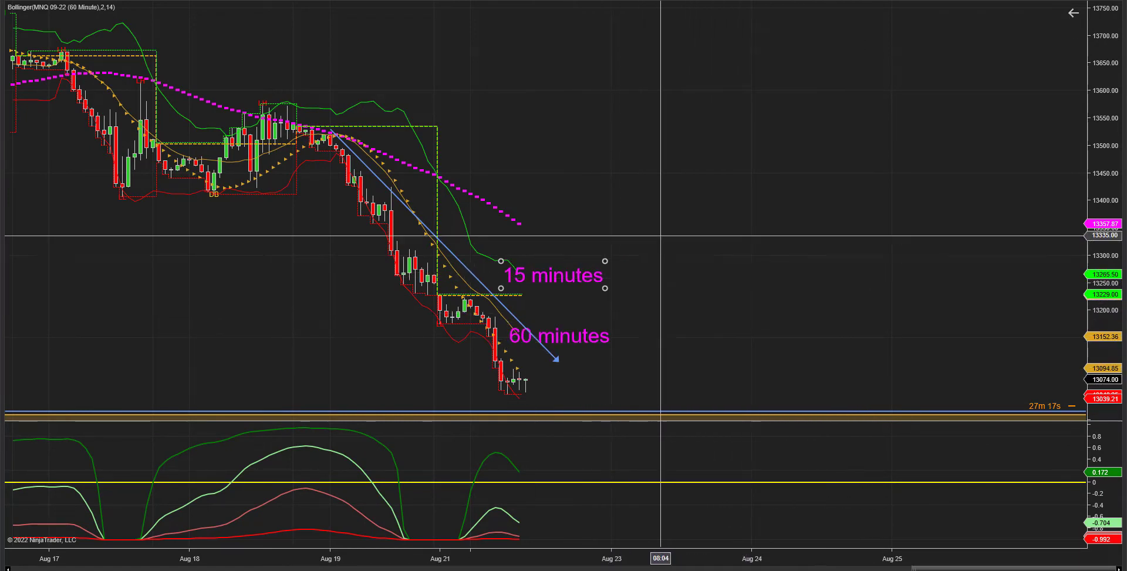
{"action": "left_click", "coordinate": [662, 235]}
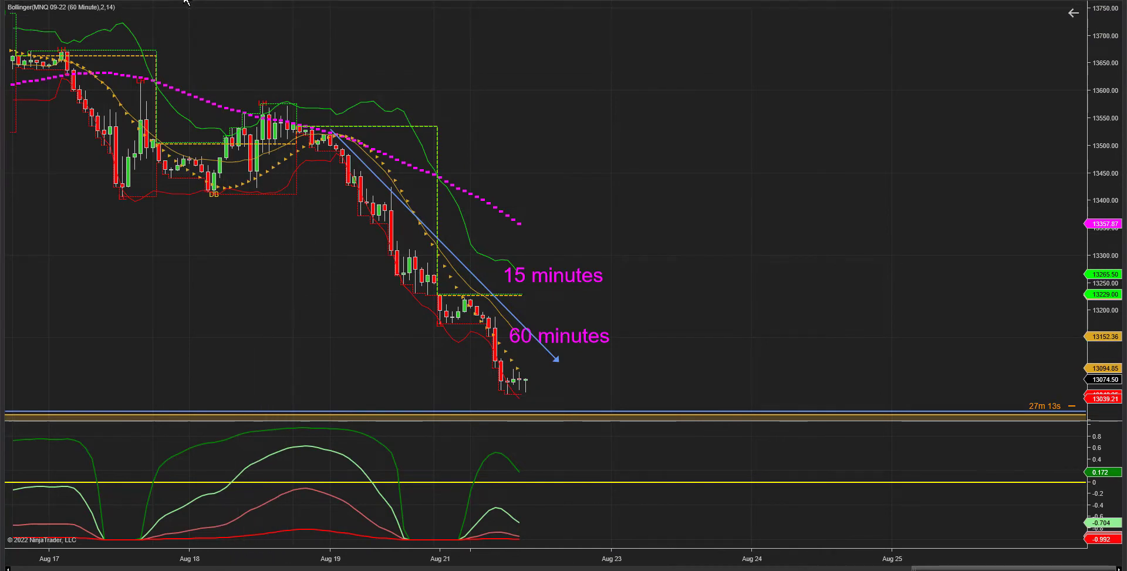
- Switch to 15-minute bars, widen the bars around the decline, and move '60 minutes' onto the arrow
{"action": "mouse_move", "coordinate": [190, 2]}
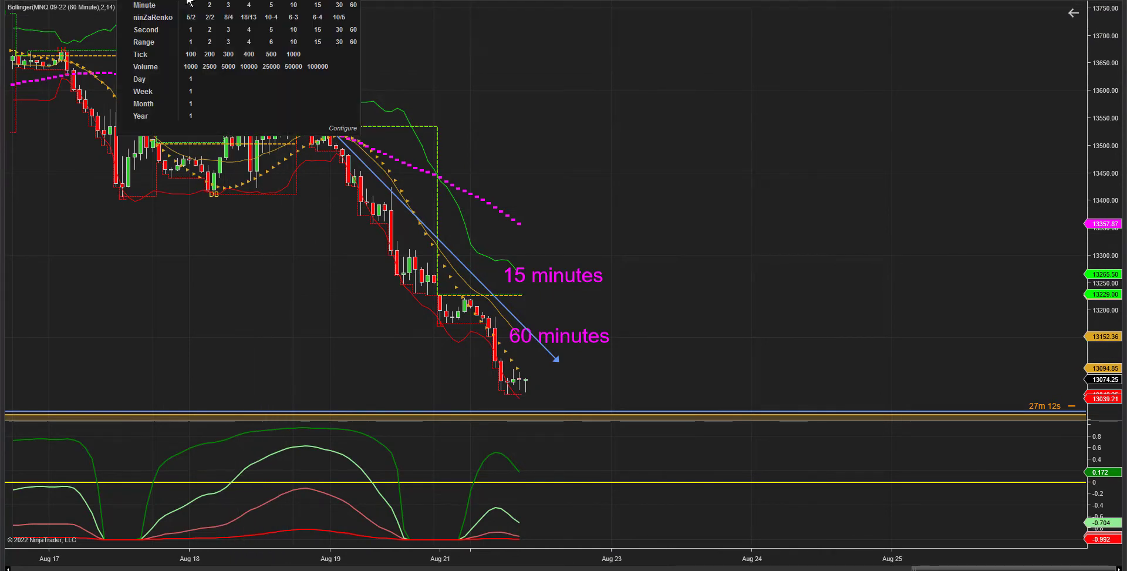
{"action": "left_click", "coordinate": [318, 6]}
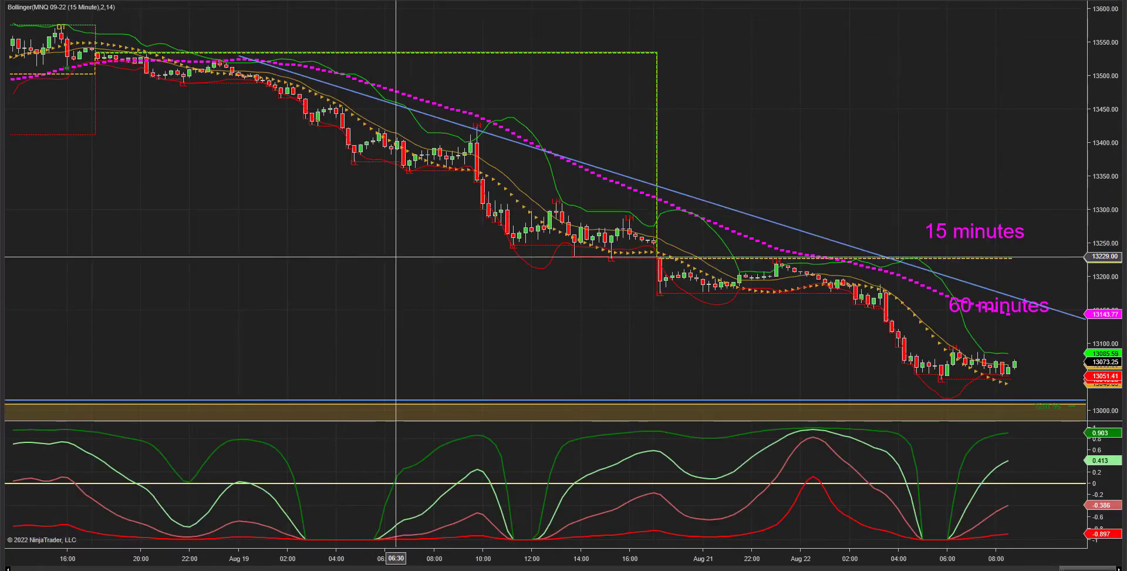
{"action": "scroll", "coordinate": [374, 330], "scroll_direction": "down", "scroll_amount": 3}
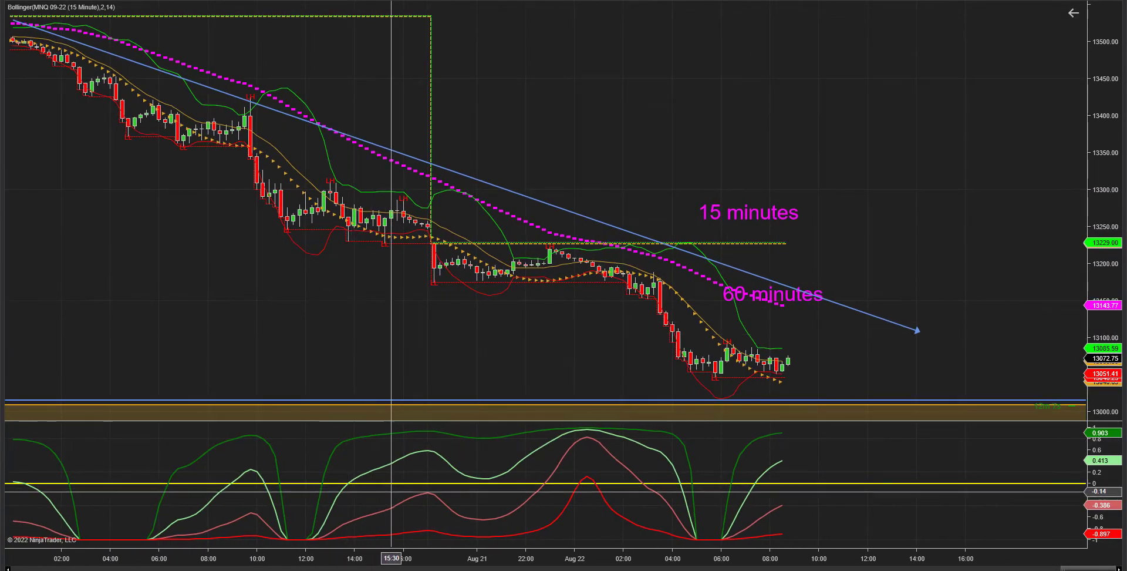
{"action": "scroll", "coordinate": [458, 329], "scroll_direction": "down", "scroll_amount": 2}
{"action": "scroll", "coordinate": [420, 552], "scroll_direction": "up", "scroll_amount": 3}
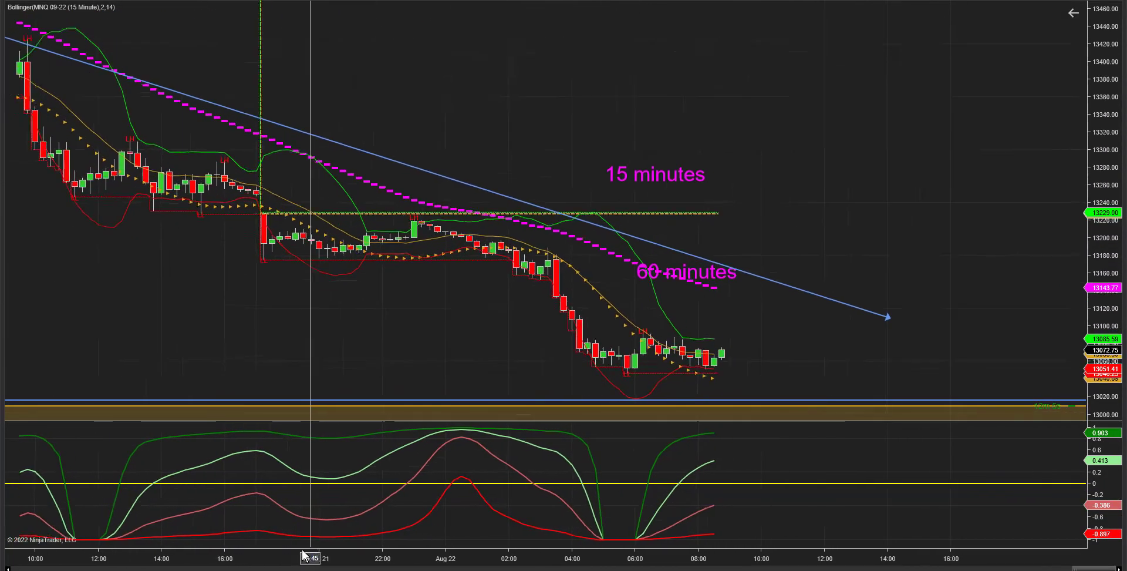
{"action": "left_click_drag", "start_coordinate": [427, 552], "coordinate": [164, 511]}
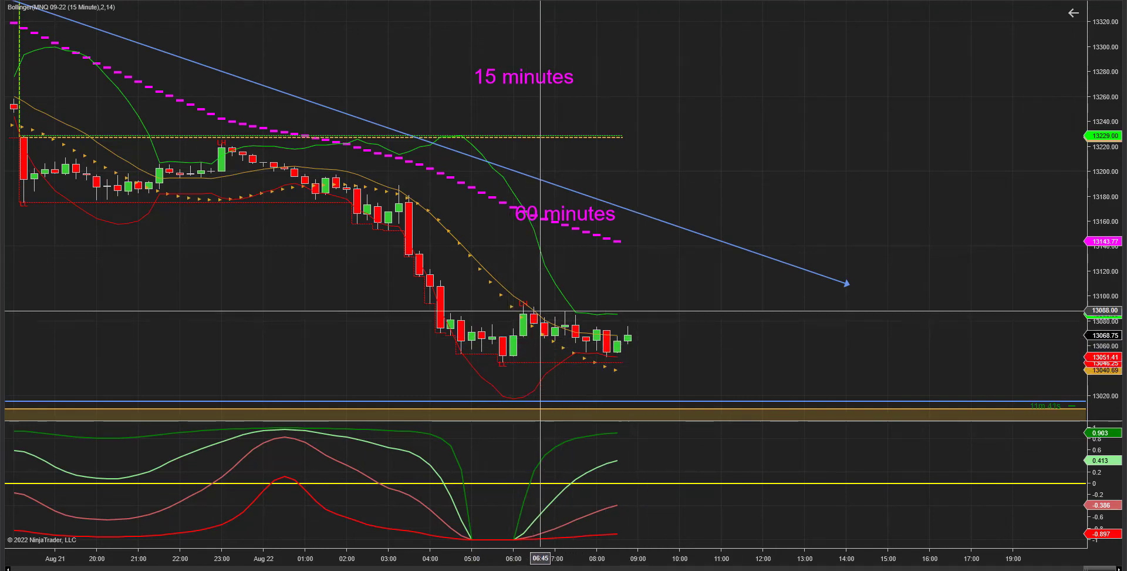
{"action": "left_click_drag", "start_coordinate": [561, 213], "coordinate": [593, 201]}
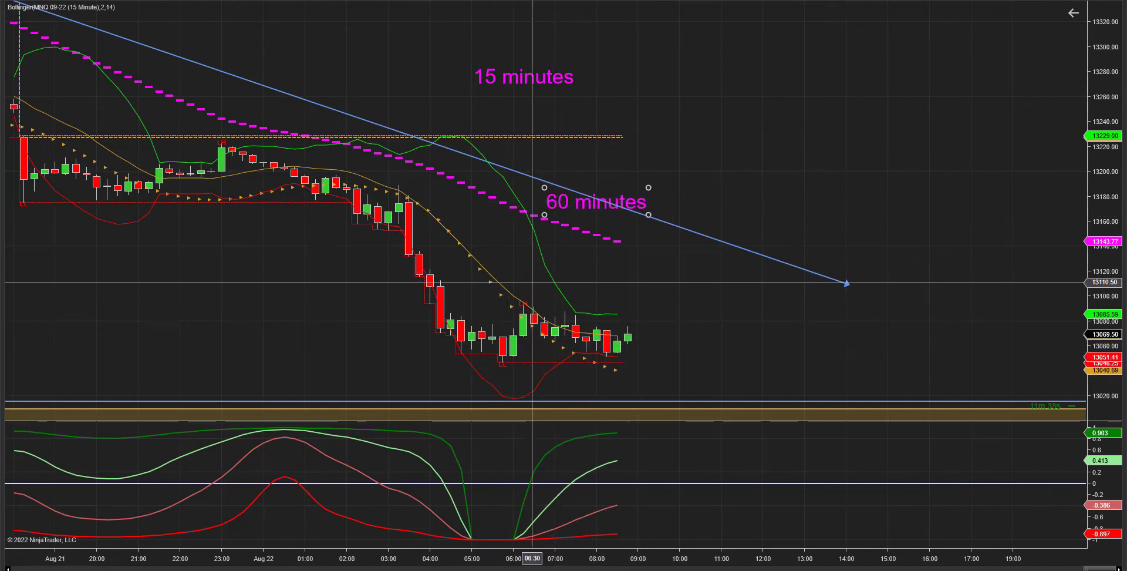
- Draw a rectangle from 04:00/13095 to 10:55/13046.50 over the sideways range
{"action": "right_click", "coordinate": [222, 2]}
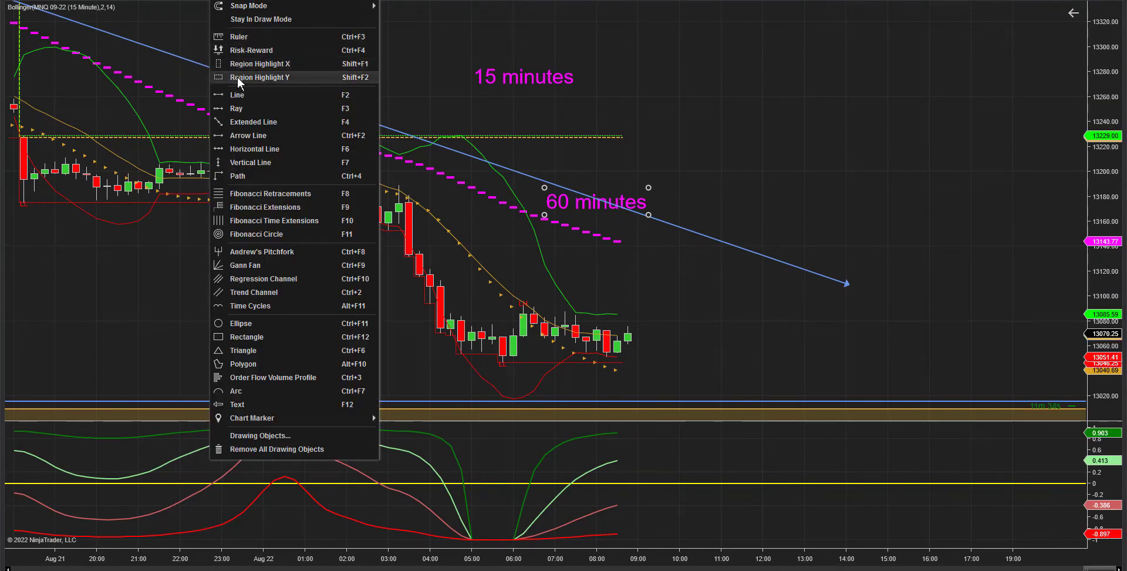
{"action": "left_click", "coordinate": [269, 334]}
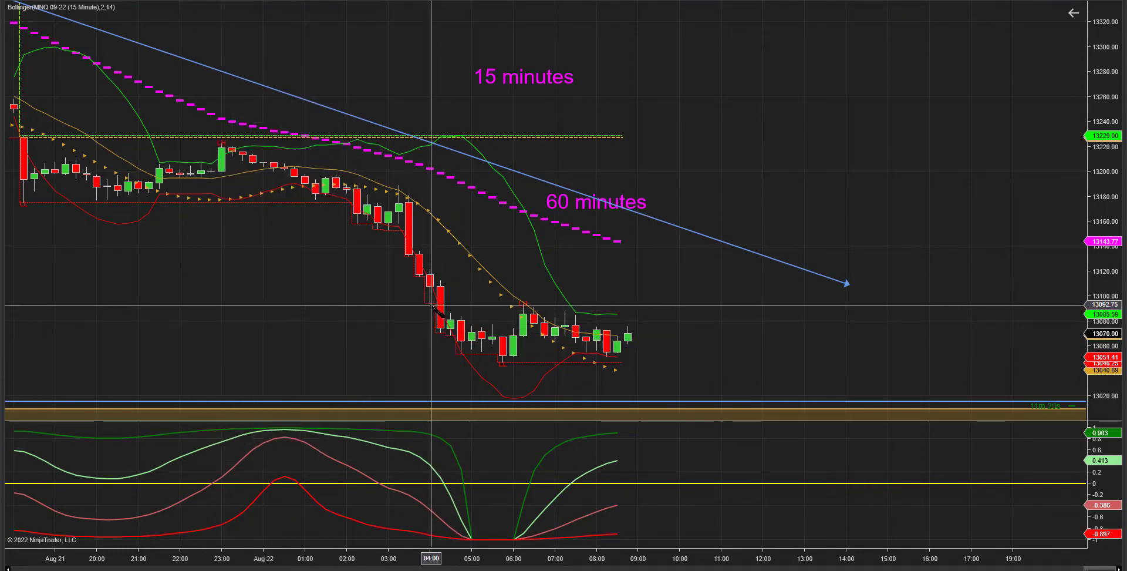
{"action": "mouse_move", "coordinate": [430, 304]}
{"action": "left_mouse_down"}
{"action": "mouse_move", "coordinate": [693, 315]}
{"action": "mouse_move", "coordinate": [700, 357]}
{"action": "mouse_move", "coordinate": [721, 363]}
{"action": "left_mouse_up"}
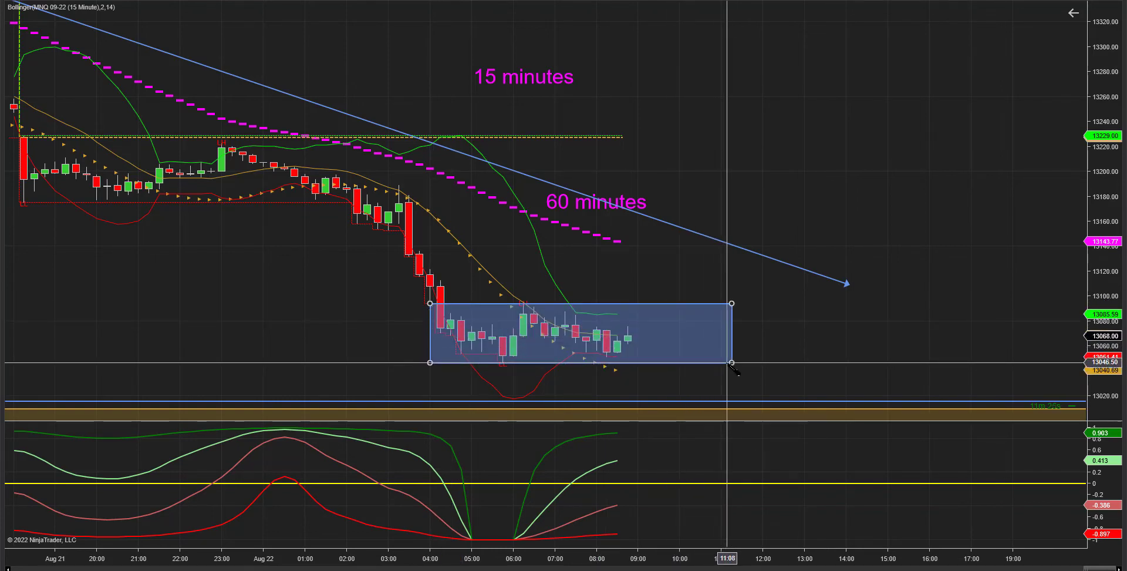
- Place the '15 minutes' label just above the rectangle and '60 minutes' on the trend line
{"action": "left_click", "coordinate": [628, 196]}
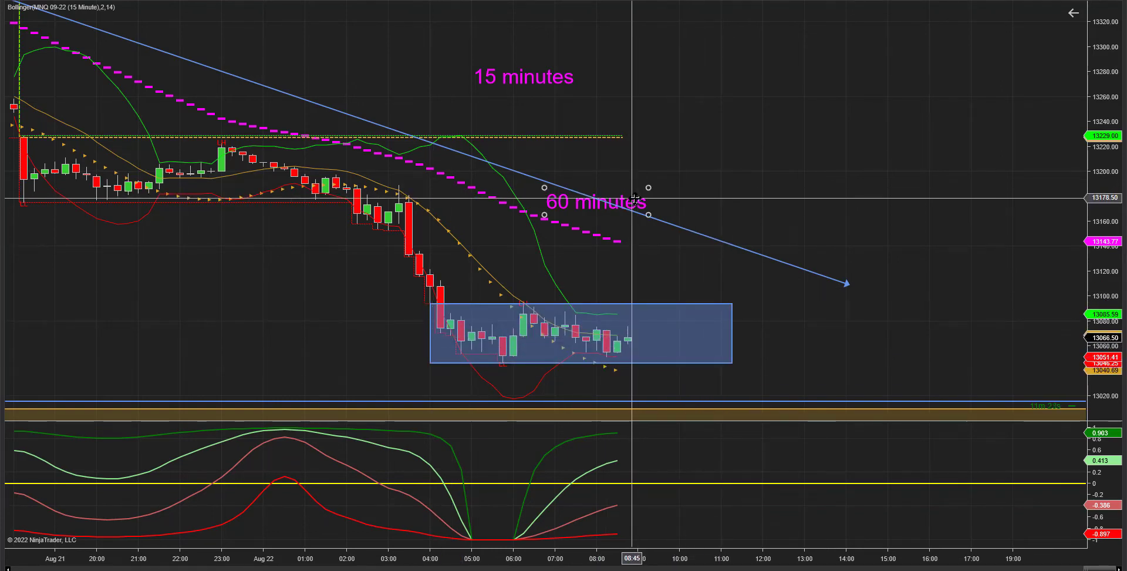
{"action": "left_click_drag", "start_coordinate": [629, 197], "coordinate": [644, 194]}
{"action": "left_click_drag", "start_coordinate": [543, 74], "coordinate": [690, 304]}
{"action": "left_click_drag", "start_coordinate": [659, 201], "coordinate": [705, 223]}
{"action": "left_click", "coordinate": [740, 133]}
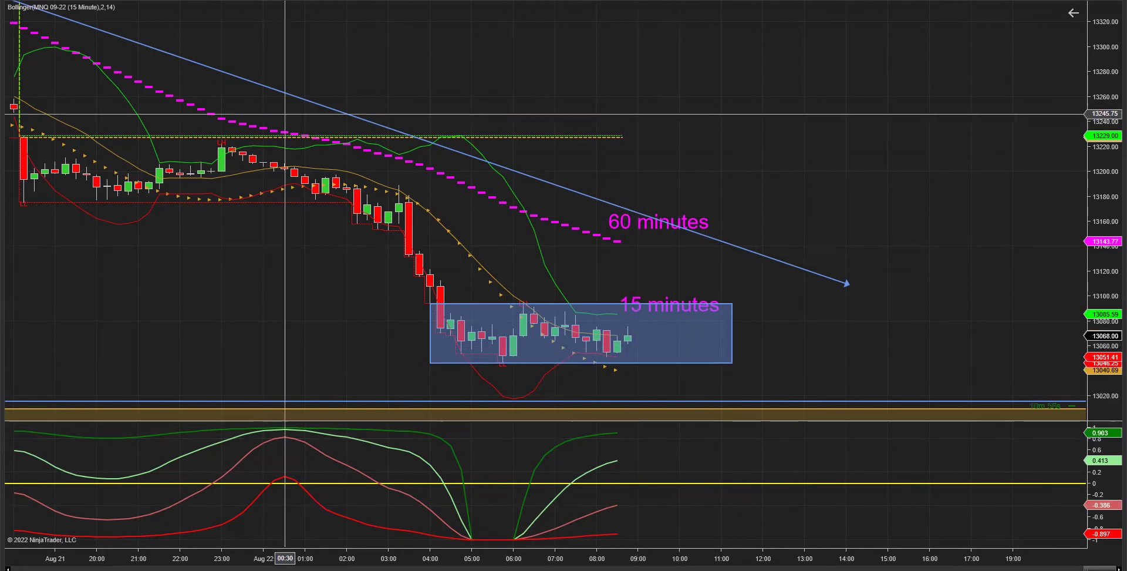
- Switch the chart to 5-minute bars and reposition the '15 minutes' and '60 minutes' labels
{"action": "left_click", "coordinate": [191, 0]}
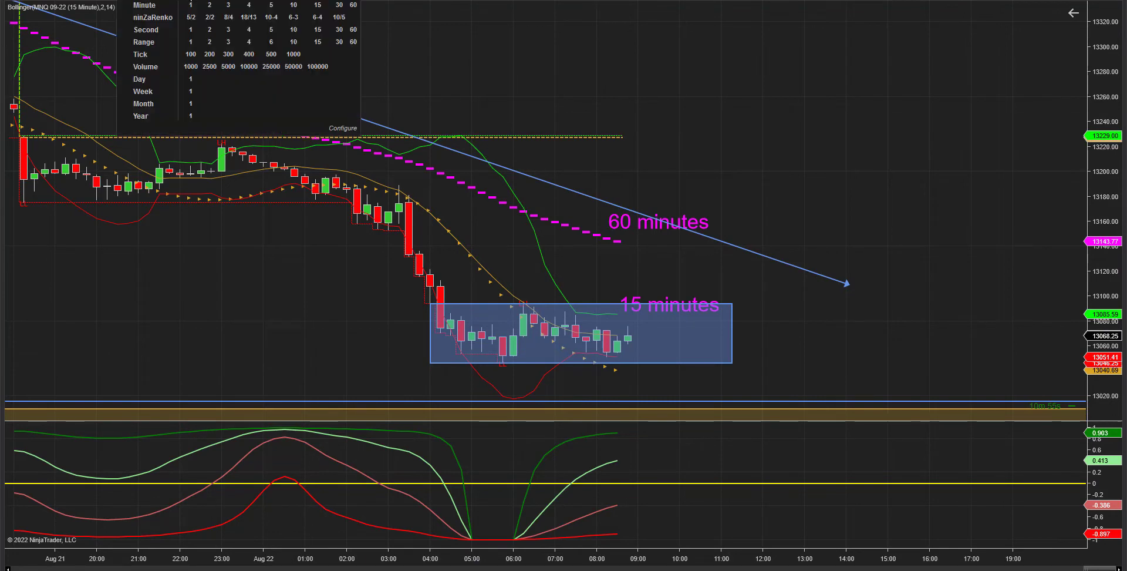
{"action": "left_click", "coordinate": [272, 6]}
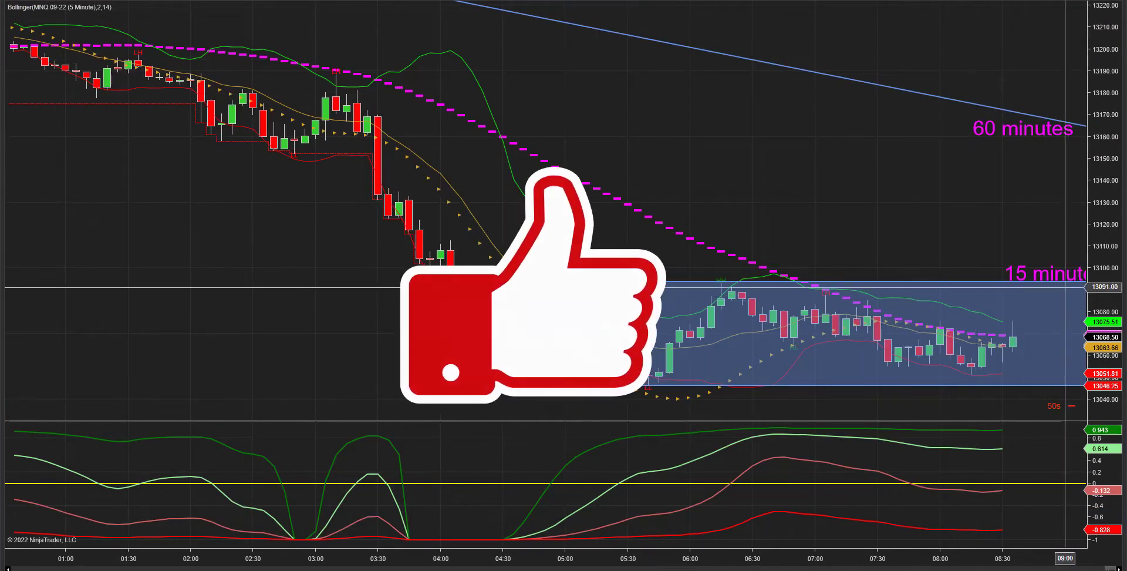
{"action": "left_click_drag", "start_coordinate": [1058, 276], "coordinate": [1069, 282]}
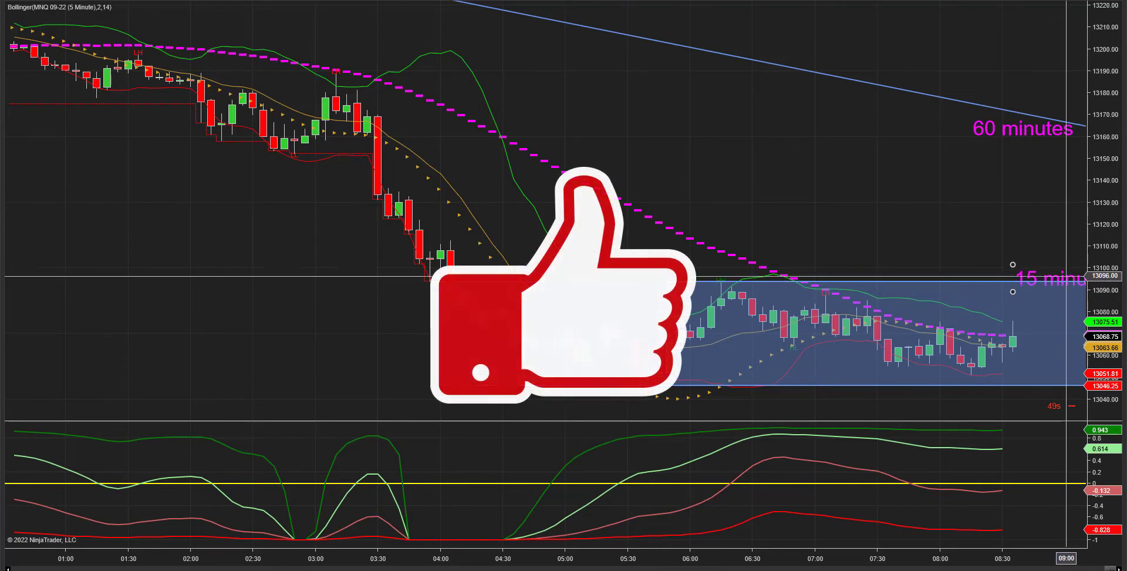
{"action": "left_click_drag", "start_coordinate": [1023, 138], "coordinate": [1052, 132]}
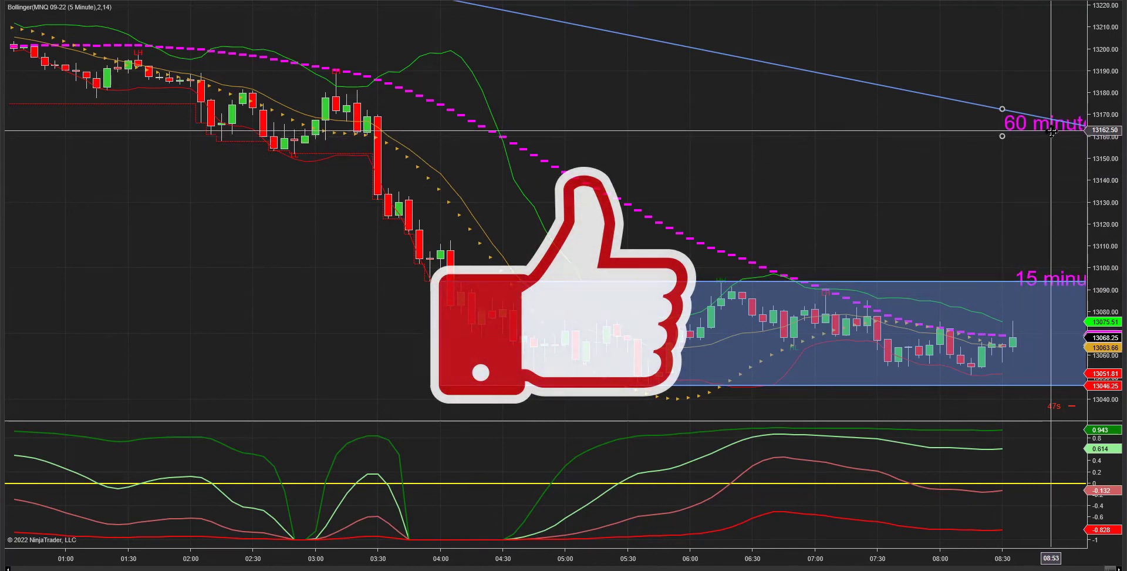
- Restore the 5-minute chart as a window docked left, showing 06:00–08:30, and set it Always On Top
{"action": "double_click", "coordinate": [1035, 1]}
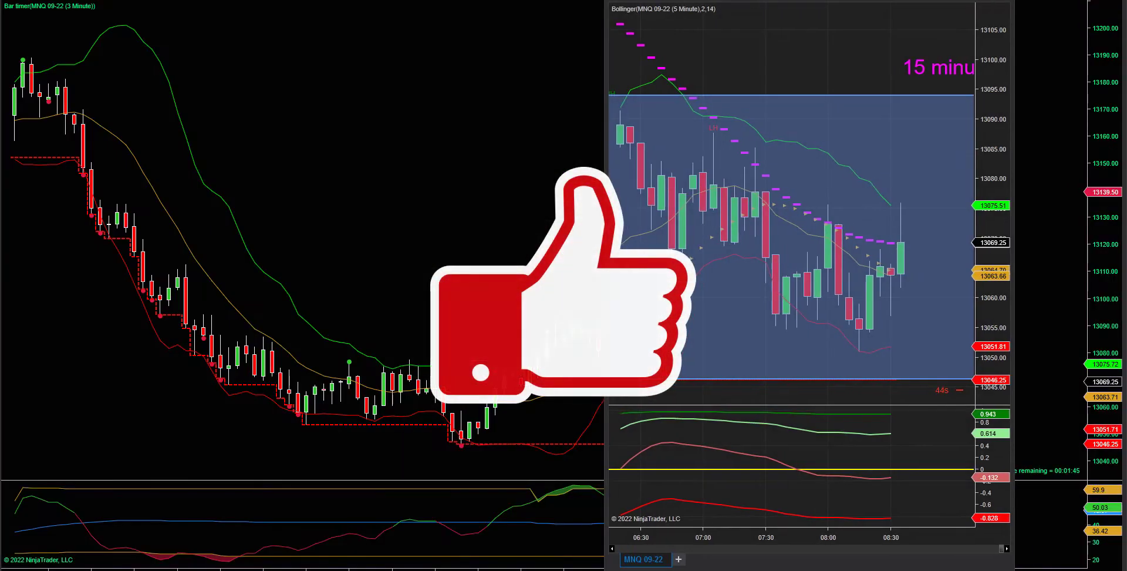
{"action": "left_click_drag", "start_coordinate": [618, 1], "coordinate": [21, 4]}
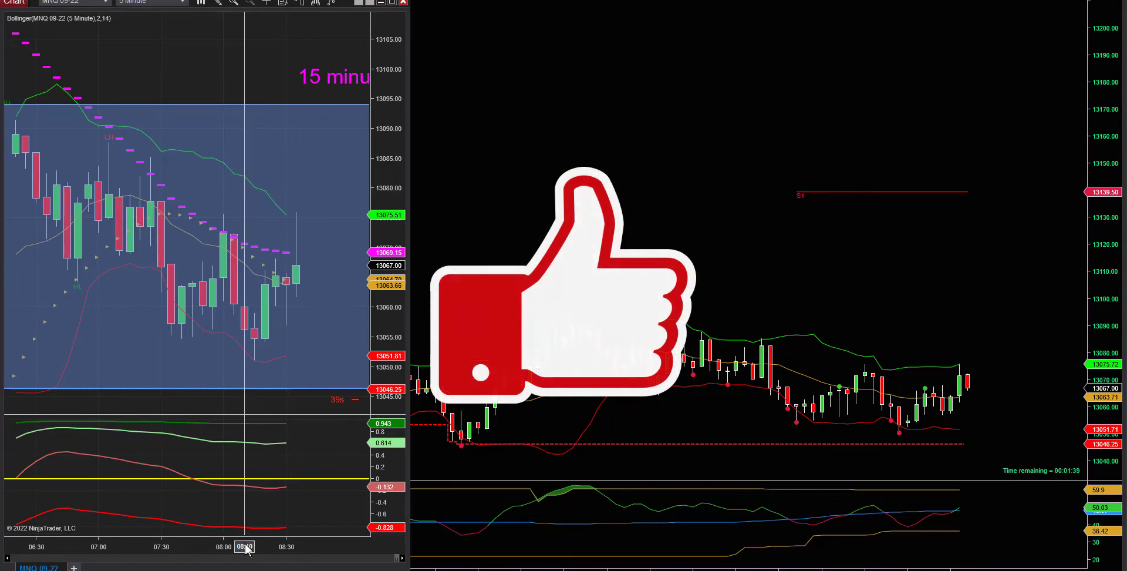
{"action": "left_click_drag", "start_coordinate": [246, 547], "coordinate": [268, 548]}
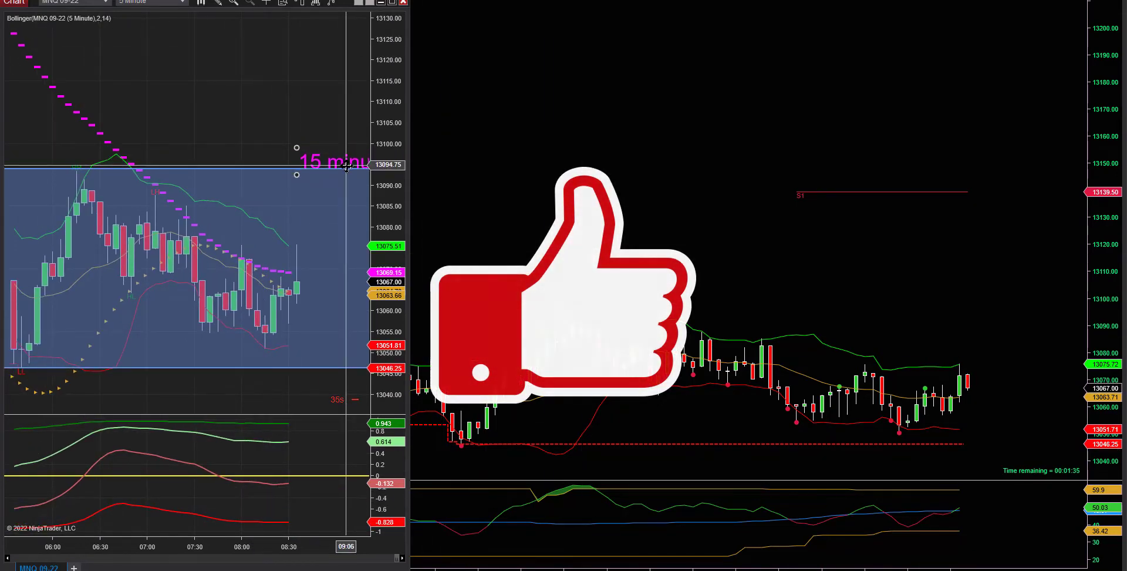
{"action": "left_click", "coordinate": [549, 173]}
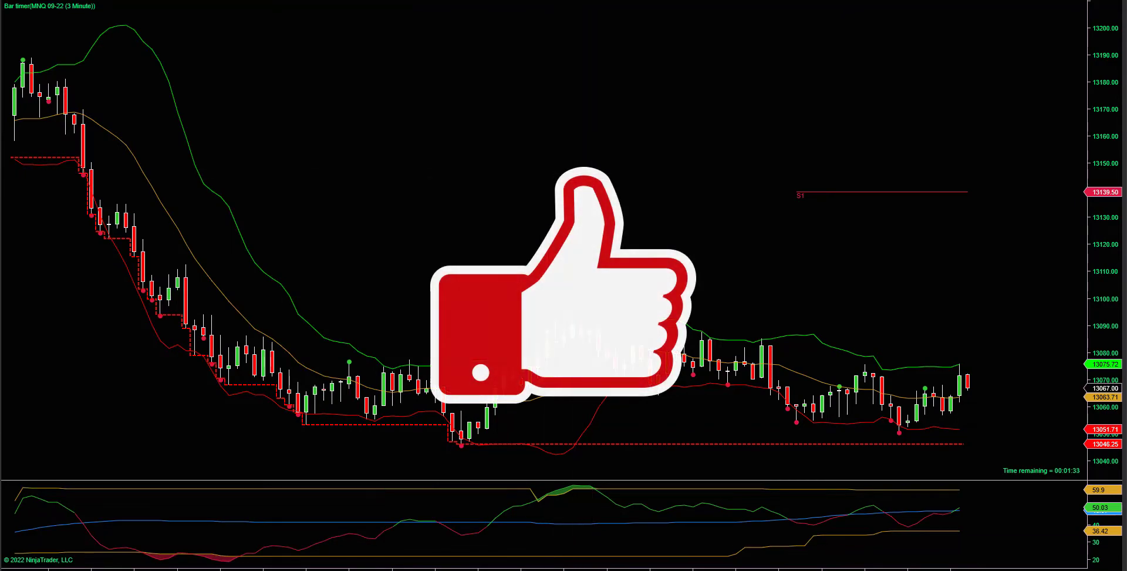
{"action": "mouse_move", "coordinate": [532, 570]}
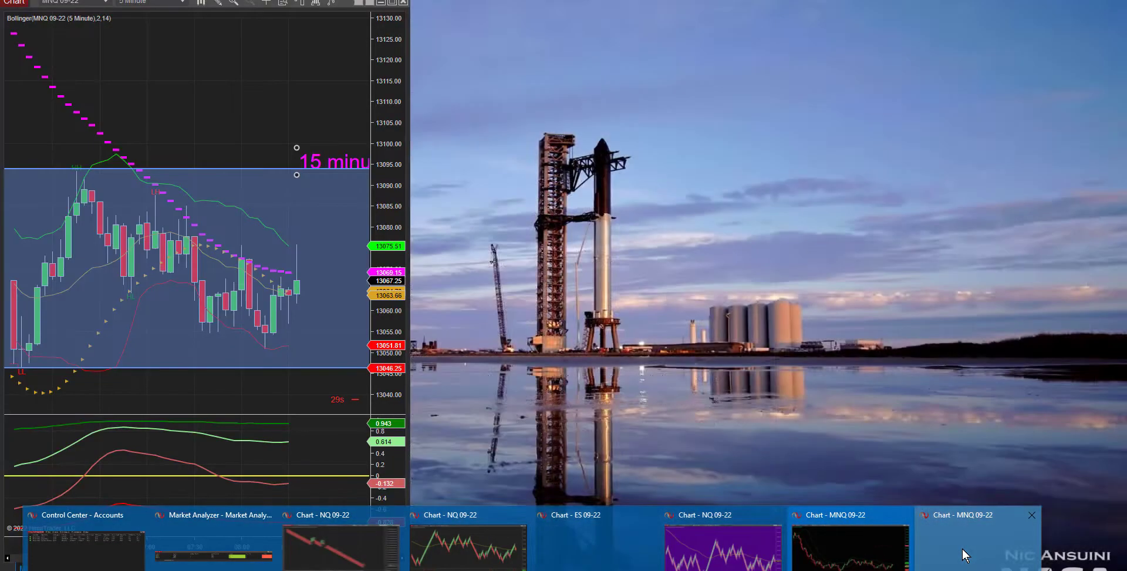
{"action": "left_click", "coordinate": [965, 549]}
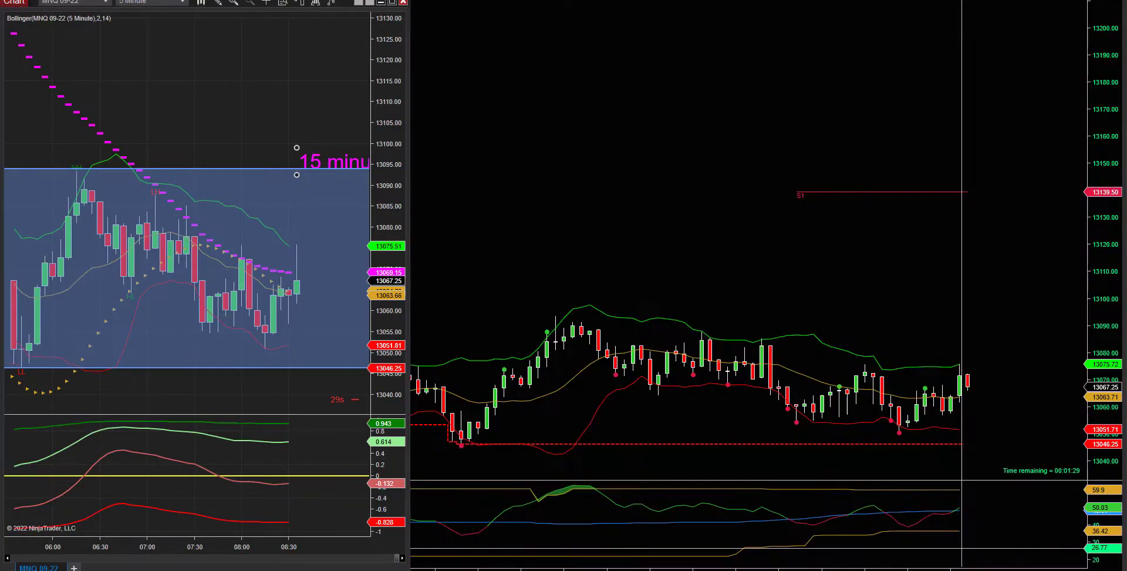
{"action": "right_click", "coordinate": [222, 54]}
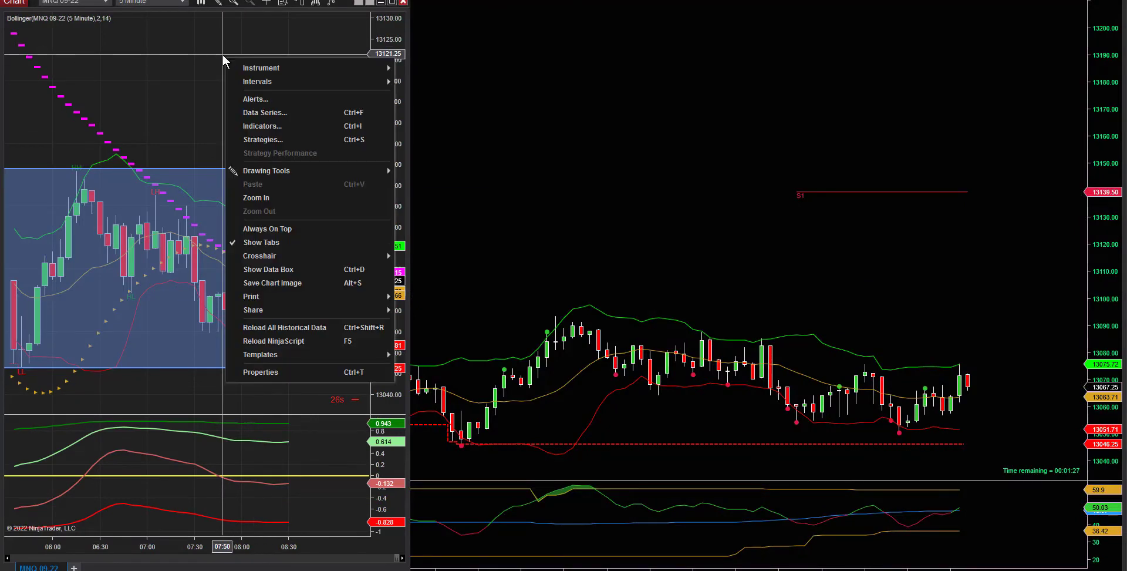
{"action": "left_click", "coordinate": [256, 230]}
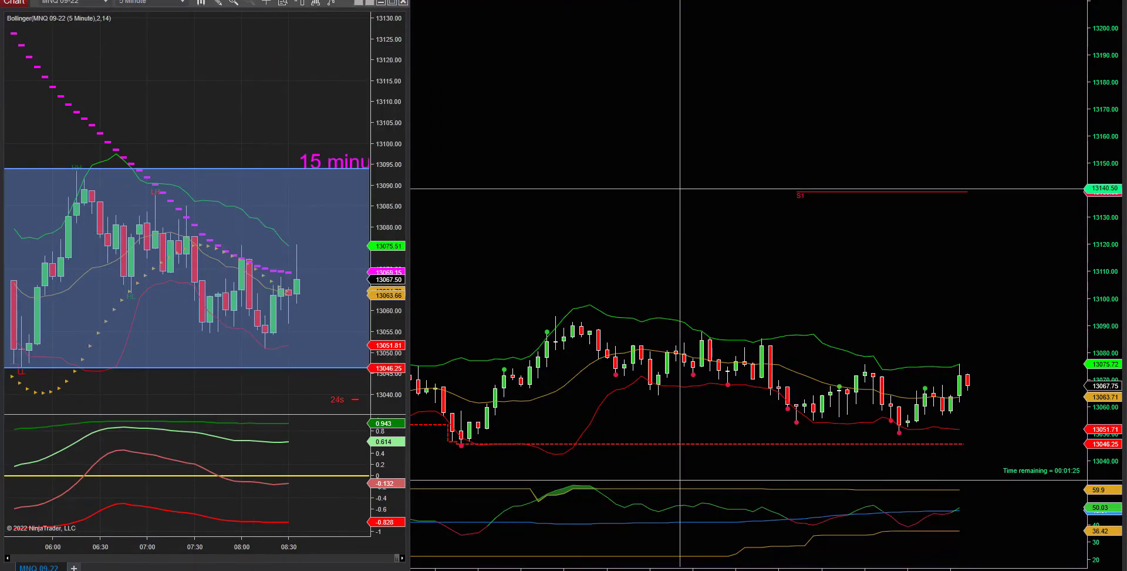
- Widen the 3-minute chart's price range to 12721.25–13447.50 and pan its bars left
{"action": "left_click_drag", "start_coordinate": [1109, 146], "coordinate": [1110, 212]}
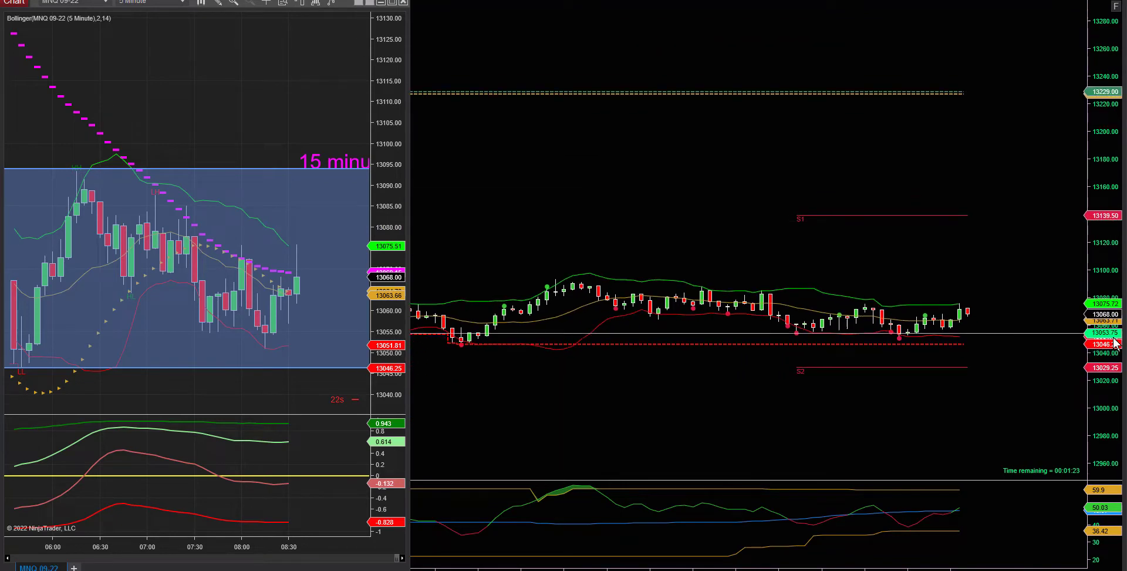
{"action": "left_click_drag", "start_coordinate": [1080, 327], "coordinate": [582, 253]}
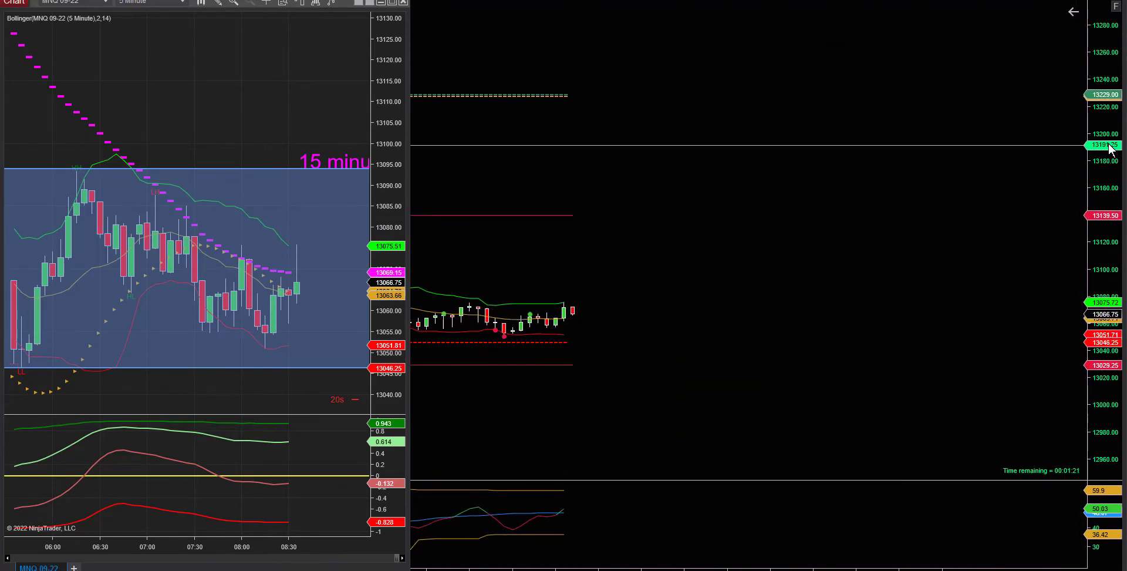
{"action": "left_click_drag", "start_coordinate": [1110, 144], "coordinate": [1122, 473]}
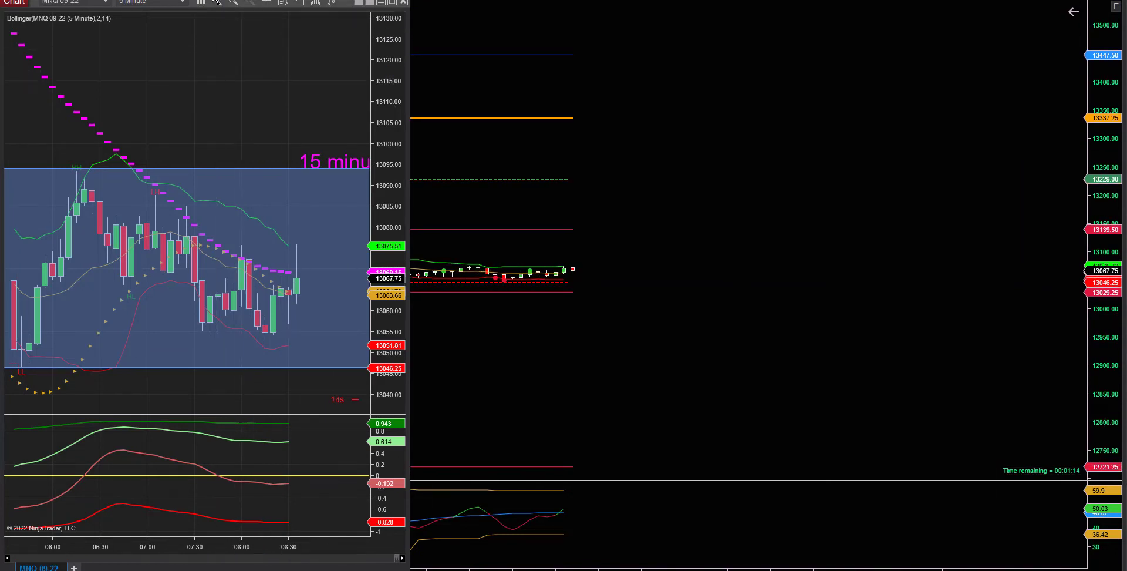
- Draw a thin rectangle on the right chart spanning about 13029–13046, extending right from the latest bars
{"action": "left_click", "coordinate": [218, 3]}
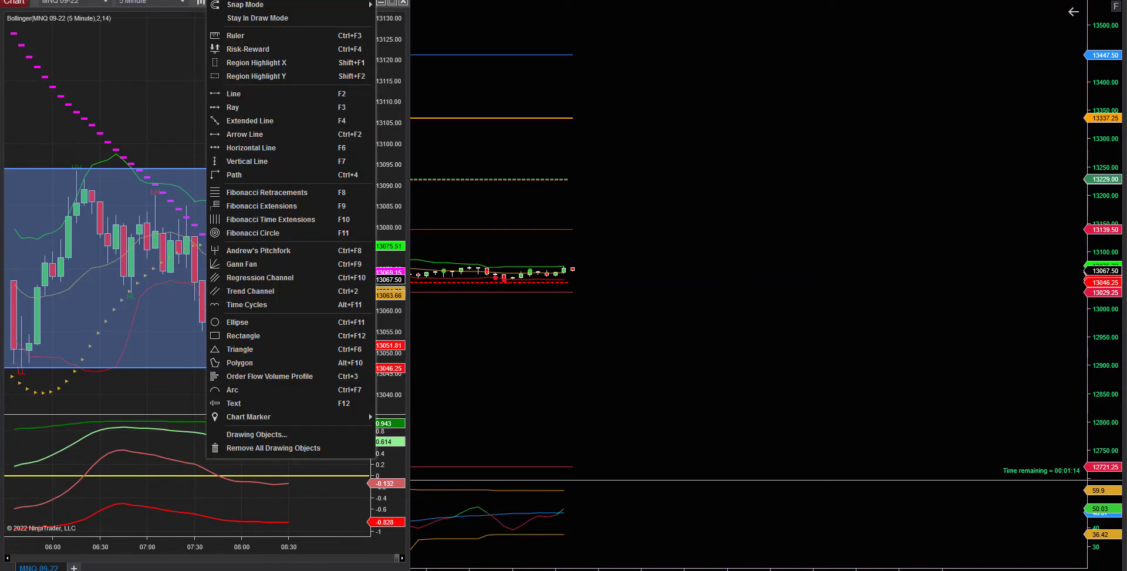
{"action": "left_click", "coordinate": [249, 341]}
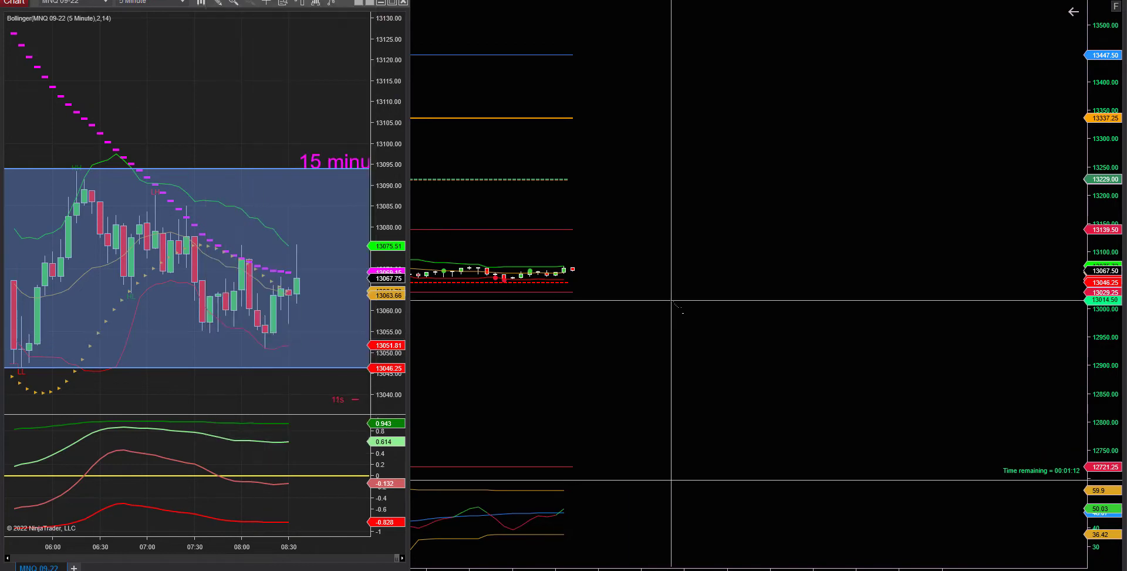
{"action": "left_click", "coordinate": [572, 285]}
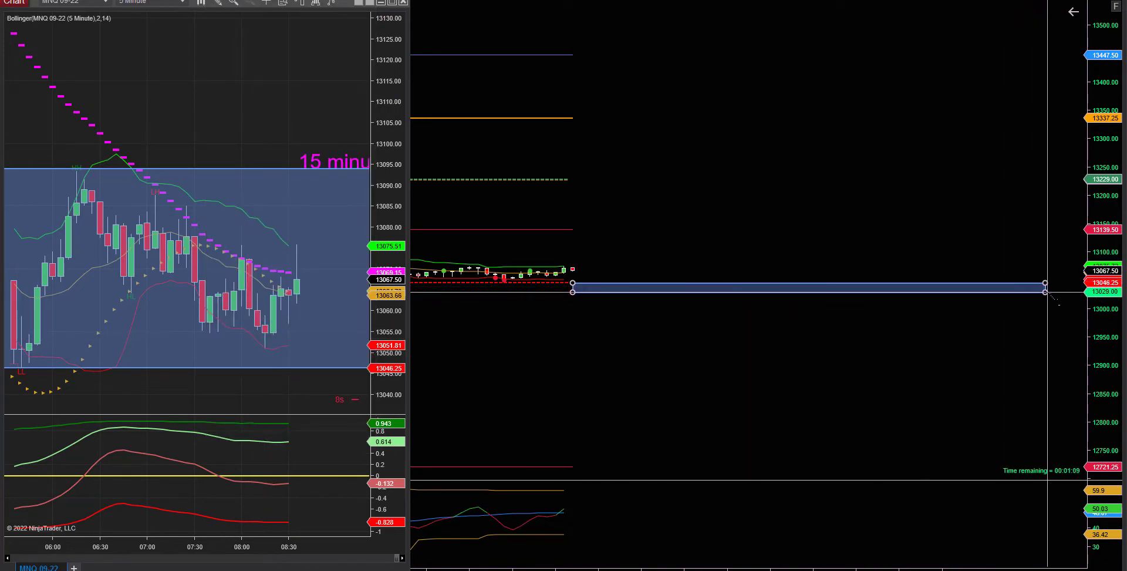
{"action": "left_click", "coordinate": [1063, 291]}
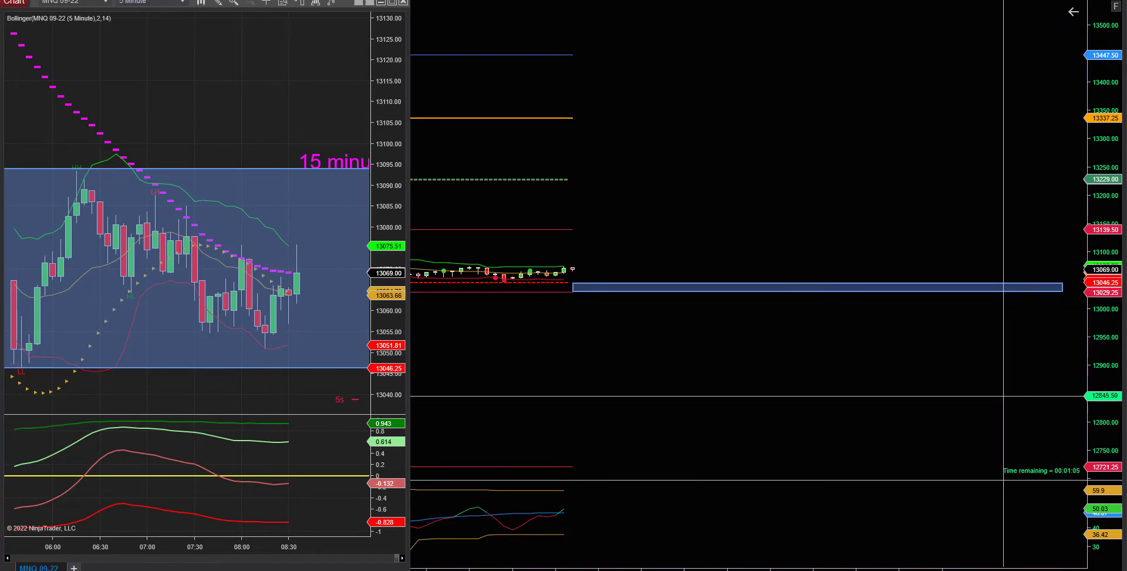
- Draw a downward arrow line from just below the rectangle toward the 12721 level
{"action": "left_click", "coordinate": [217, 2]}
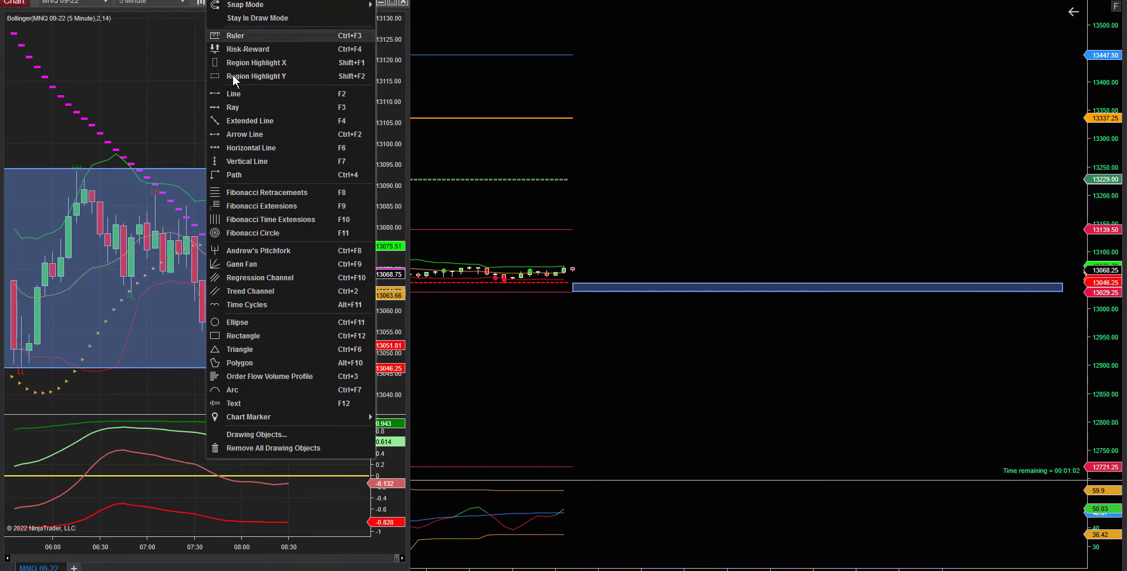
{"action": "left_click", "coordinate": [244, 133]}
{"action": "left_click", "coordinate": [667, 300]}
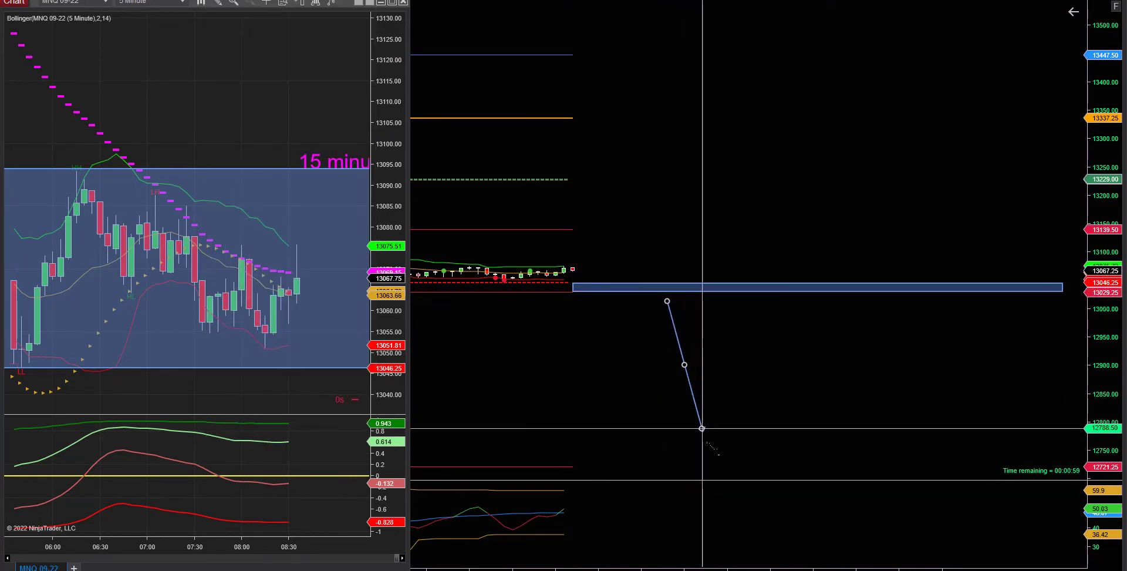
{"action": "left_click", "coordinate": [710, 455]}
{"action": "left_click", "coordinate": [719, 462]}
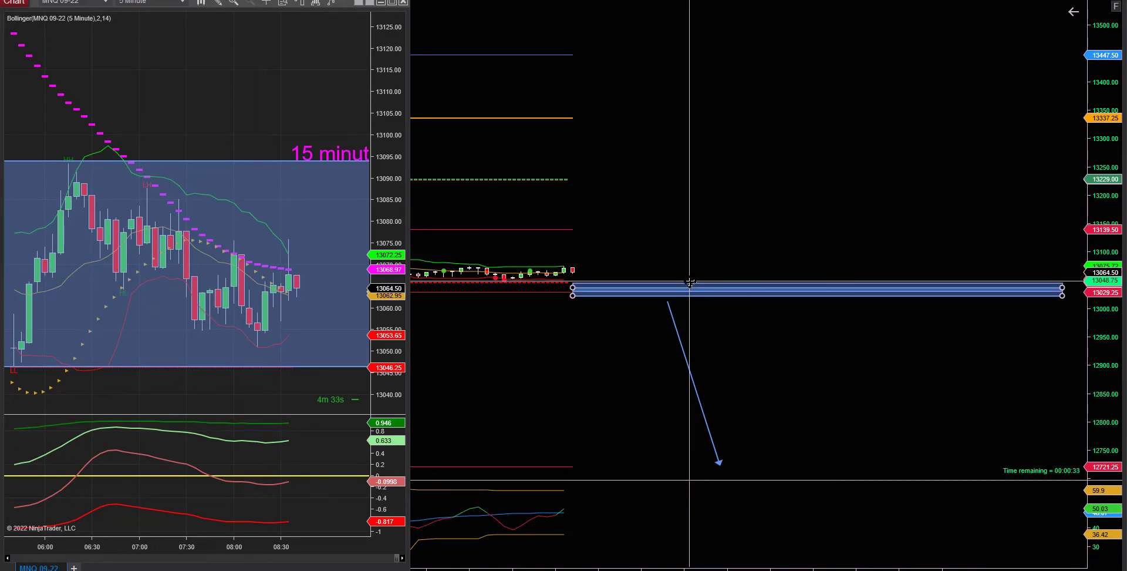
- Copy the rectangle to the 12721.25, 13139.50 and 13229 levels
{"action": "left_click_drag", "start_coordinate": [690, 283], "coordinate": [707, 467]}
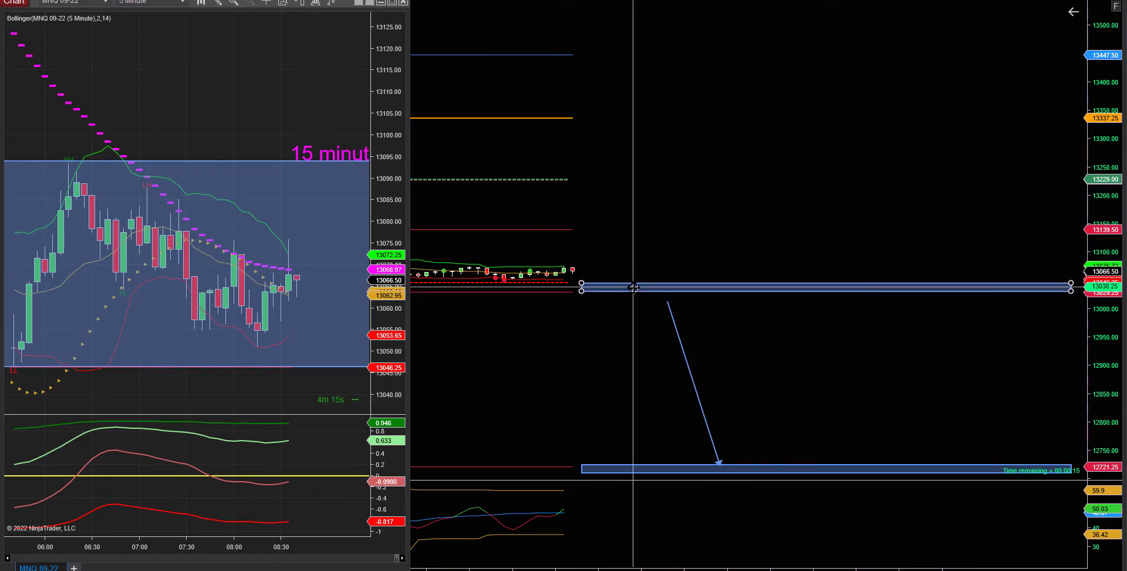
{"action": "left_click_drag", "start_coordinate": [634, 288], "coordinate": [633, 289]}
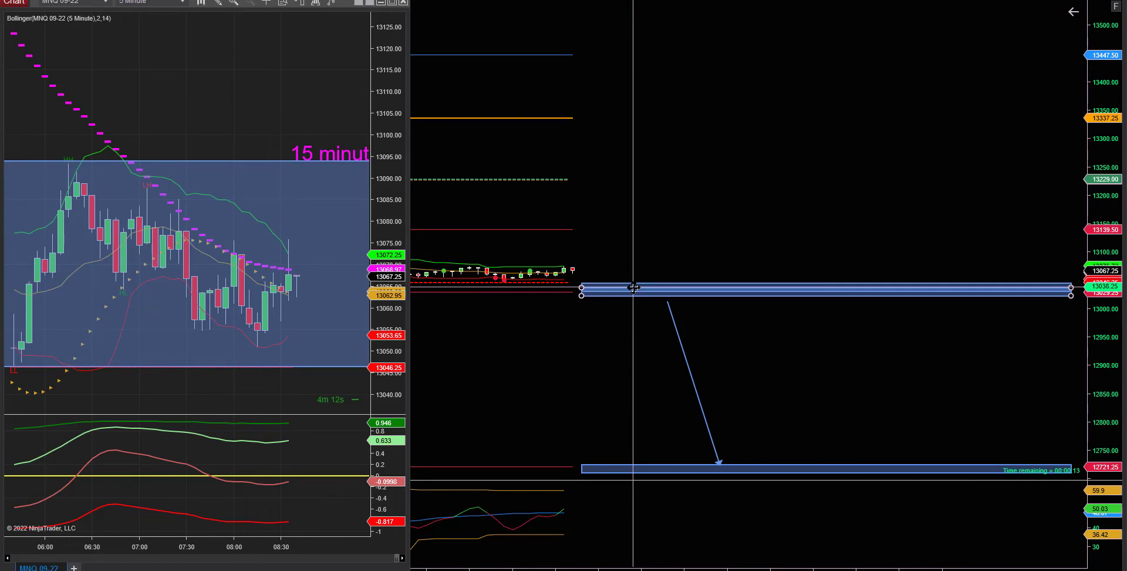
{"action": "left_click_drag", "start_coordinate": [633, 288], "coordinate": [643, 230]}
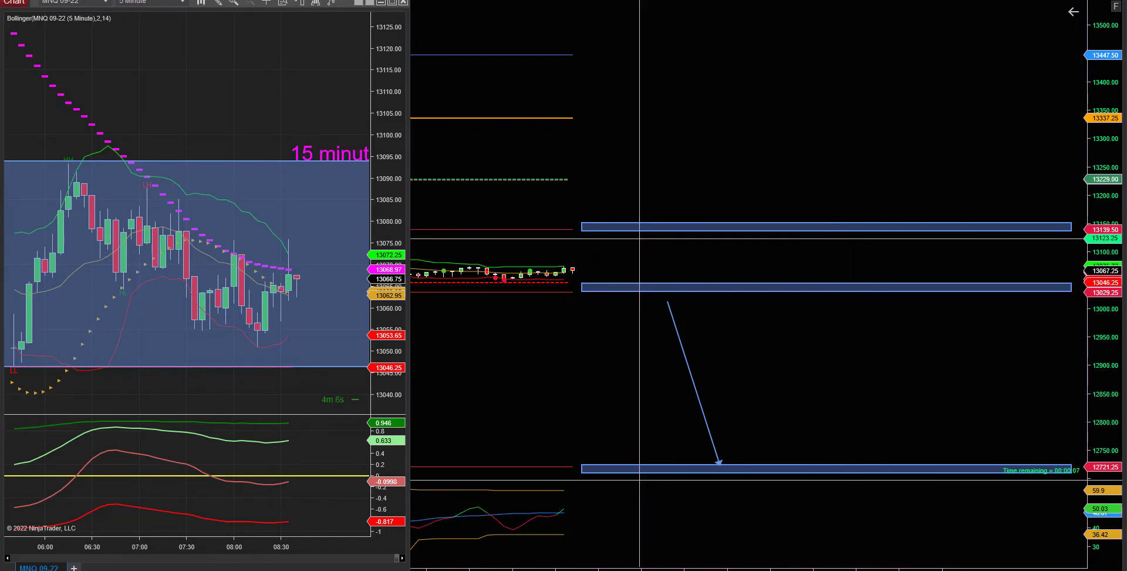
{"action": "key", "text": "ctrl+v"}
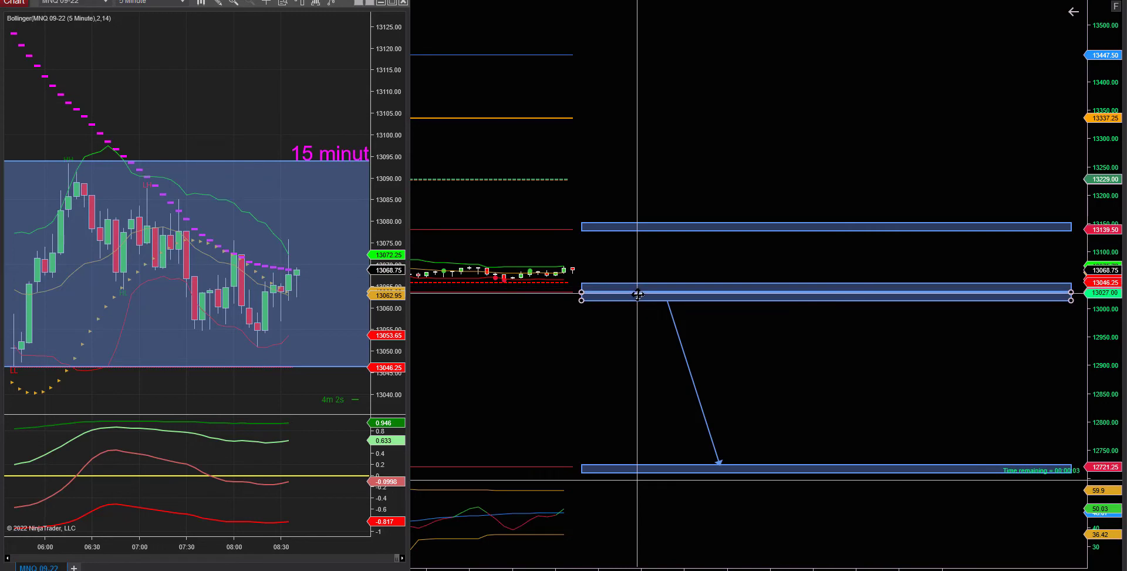
{"action": "left_click_drag", "start_coordinate": [639, 294], "coordinate": [640, 176]}
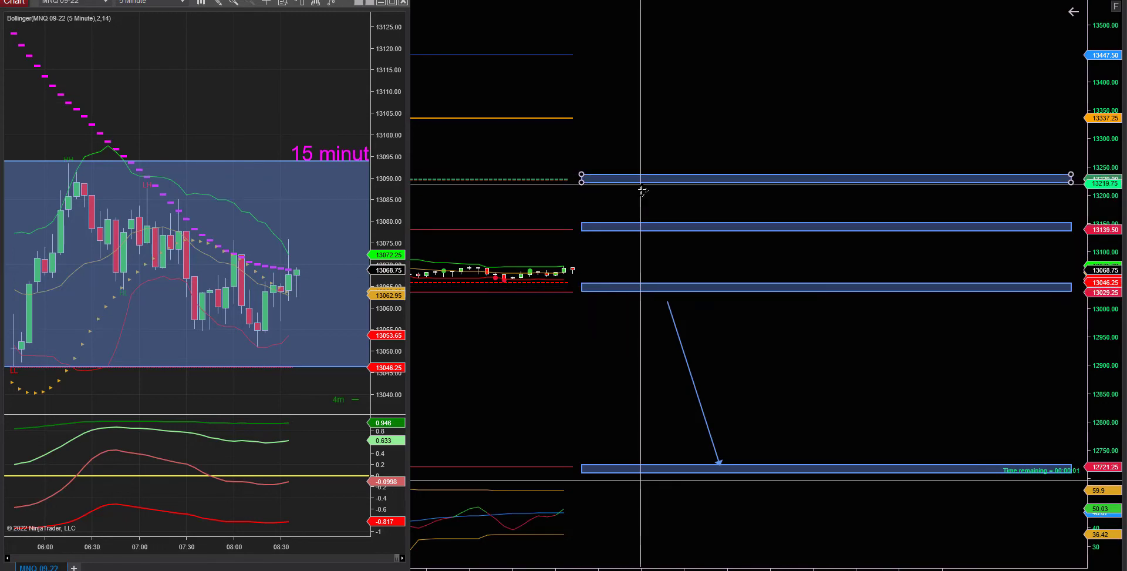
{"action": "left_click", "coordinate": [643, 195]}
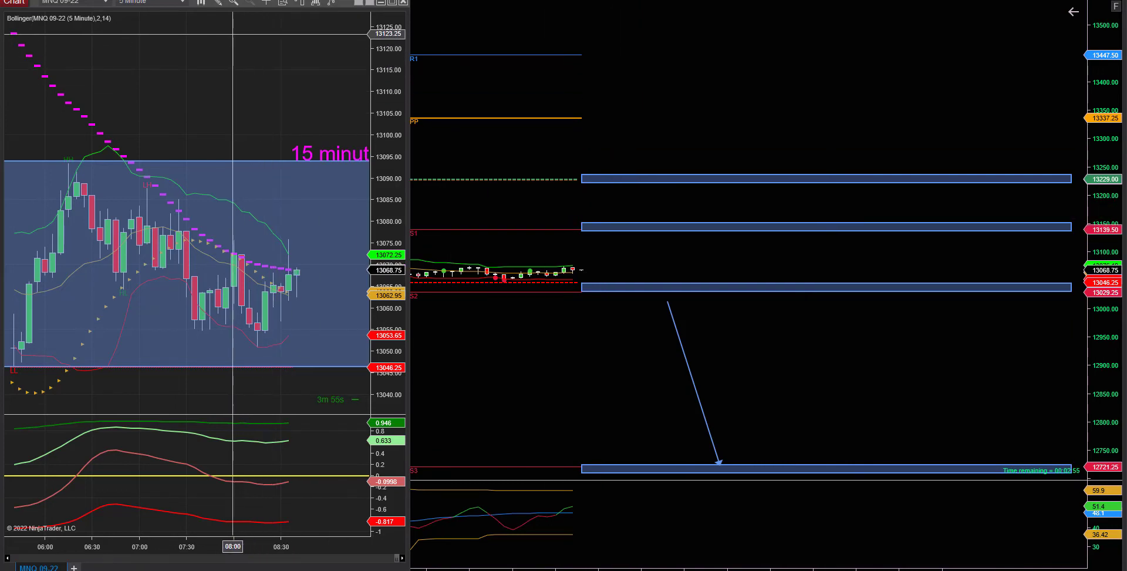
- Draw an upward arrow from the 13229 rectangle to 13337.25, then widen the right chart's price range
{"action": "left_click", "coordinate": [217, 2]}
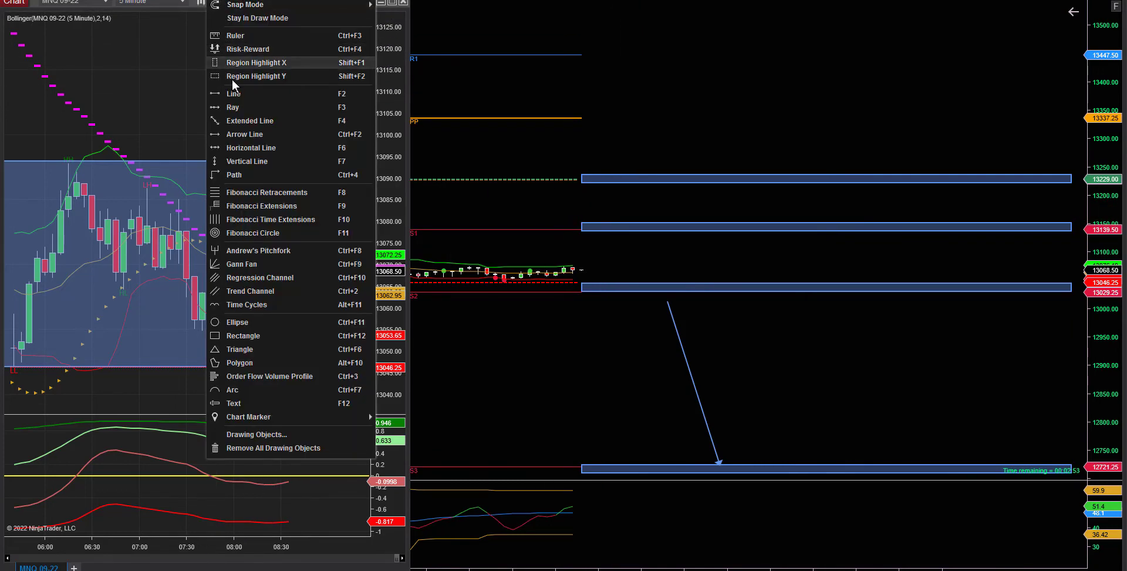
{"action": "left_click", "coordinate": [236, 136]}
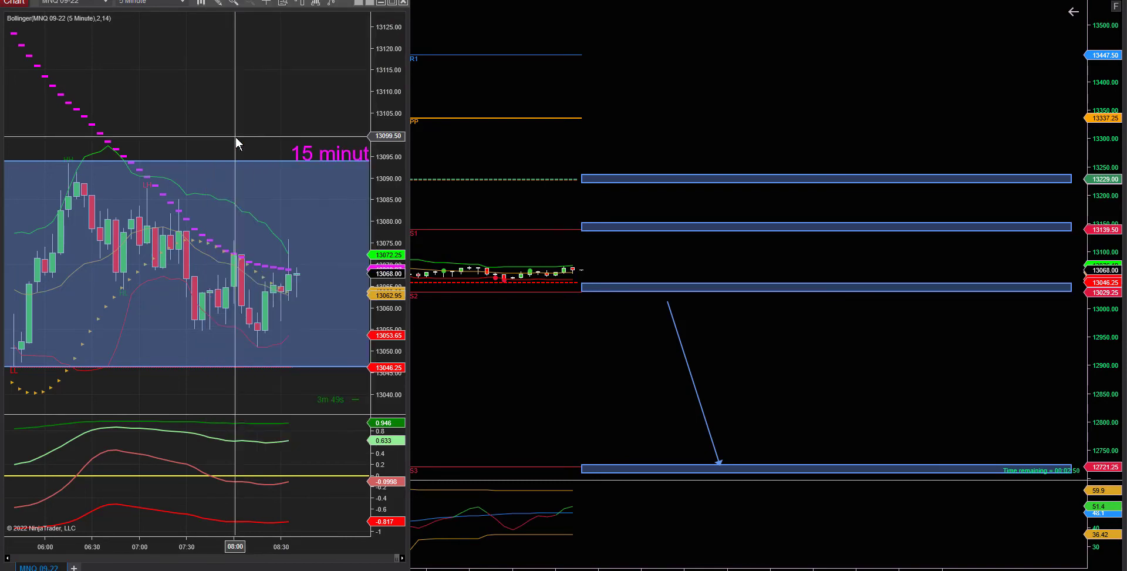
{"action": "left_click", "coordinate": [675, 213]}
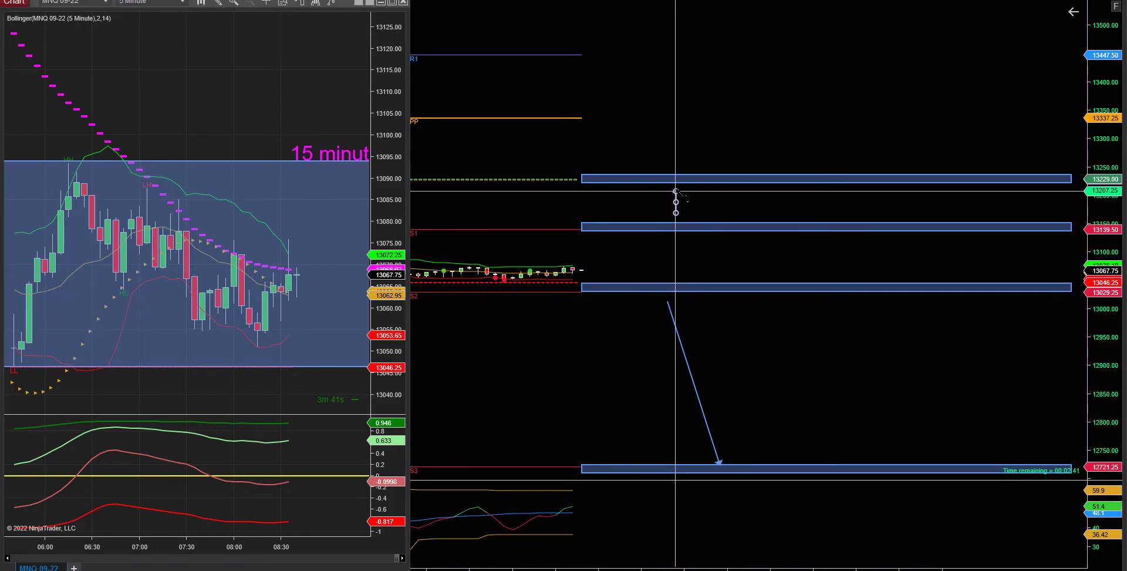
{"action": "left_click", "coordinate": [685, 167]}
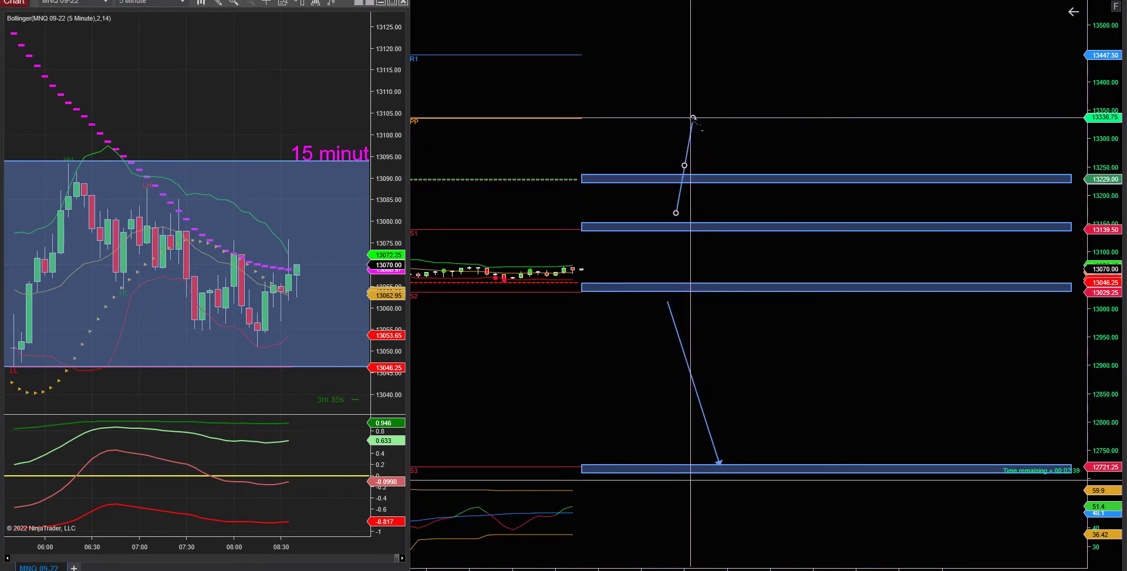
{"action": "left_click", "coordinate": [693, 120]}
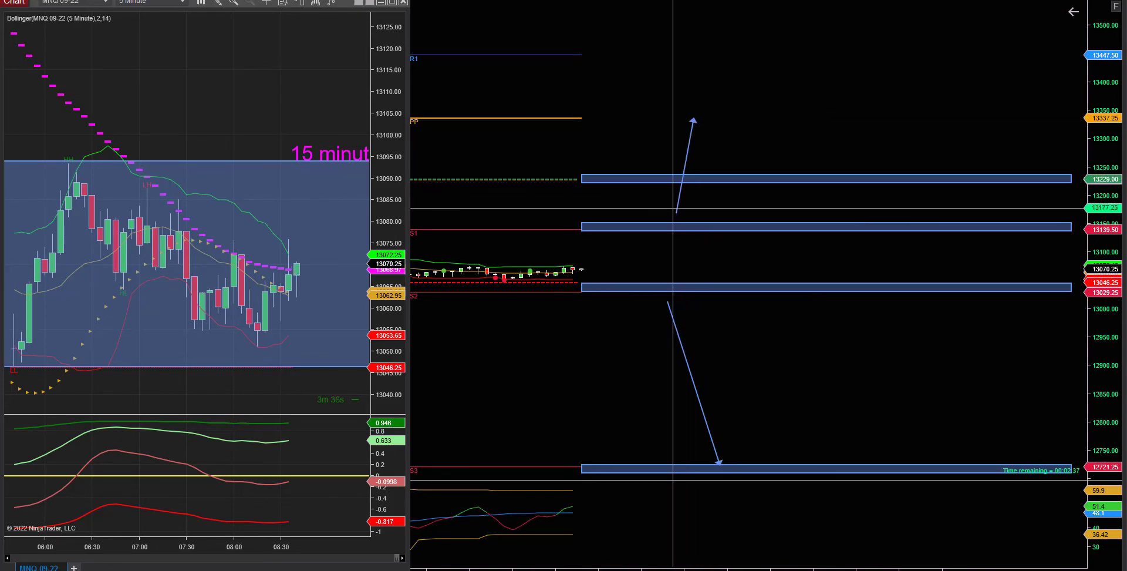
{"action": "mouse_move", "coordinate": [675, 213]}
{"action": "left_mouse_down"}
{"action": "mouse_move", "coordinate": [685, 167]}
{"action": "mouse_move", "coordinate": [684, 179]}
{"action": "left_mouse_up"}
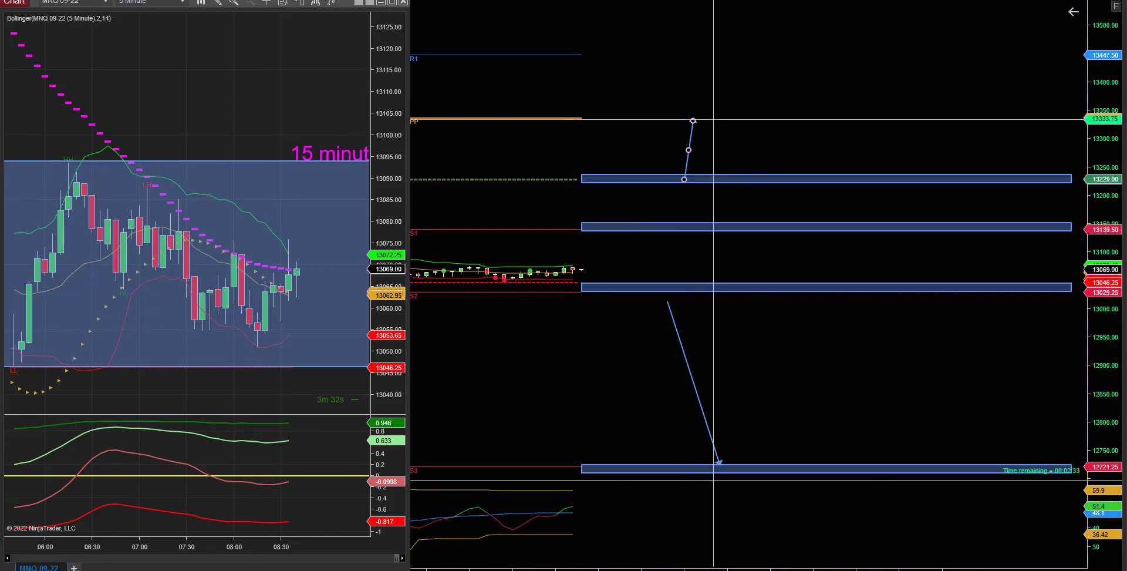
{"action": "mouse_move", "coordinate": [697, 118]}
{"action": "left_mouse_down"}
{"action": "mouse_move", "coordinate": [587, 117]}
{"action": "mouse_move", "coordinate": [699, 118]}
{"action": "mouse_move", "coordinate": [700, 55]}
{"action": "mouse_move", "coordinate": [698, 118]}
{"action": "left_mouse_up"}
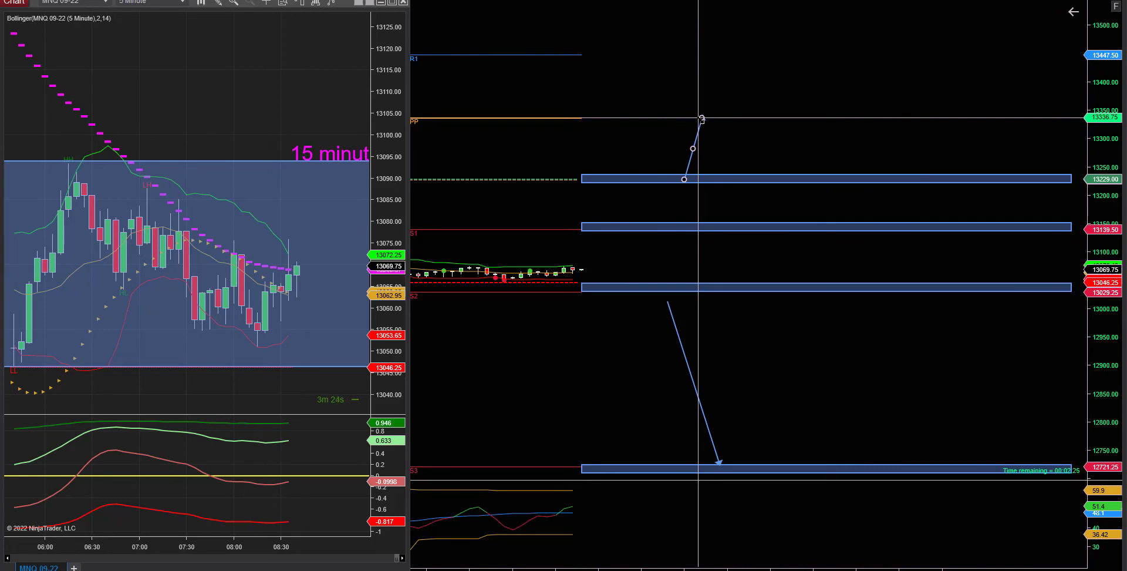
{"action": "left_click", "coordinate": [728, 58]}
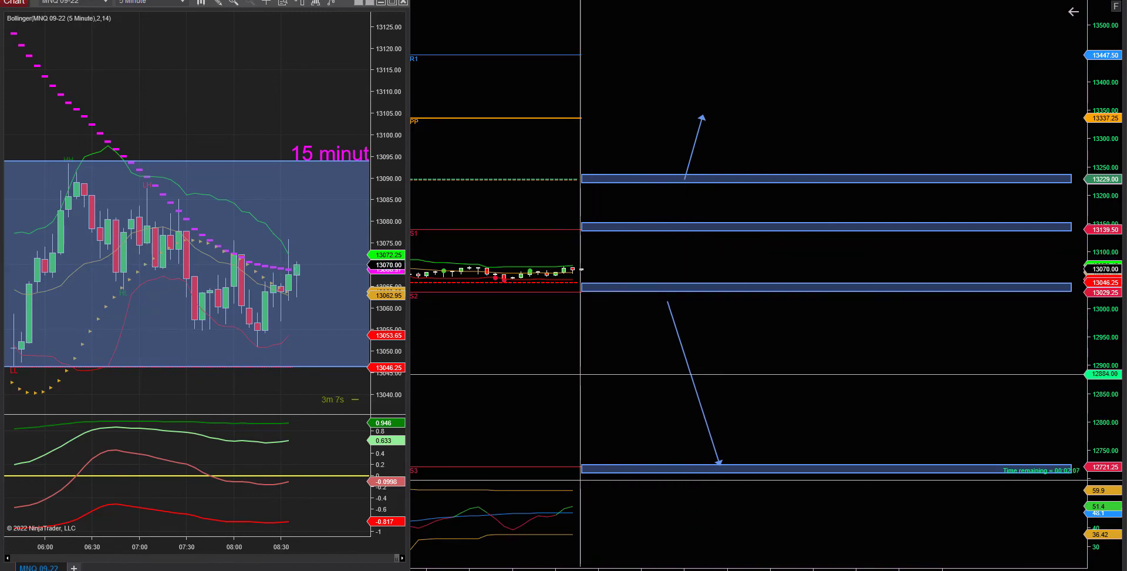
{"action": "left_click_drag", "start_coordinate": [1110, 177], "coordinate": [1113, 235]}
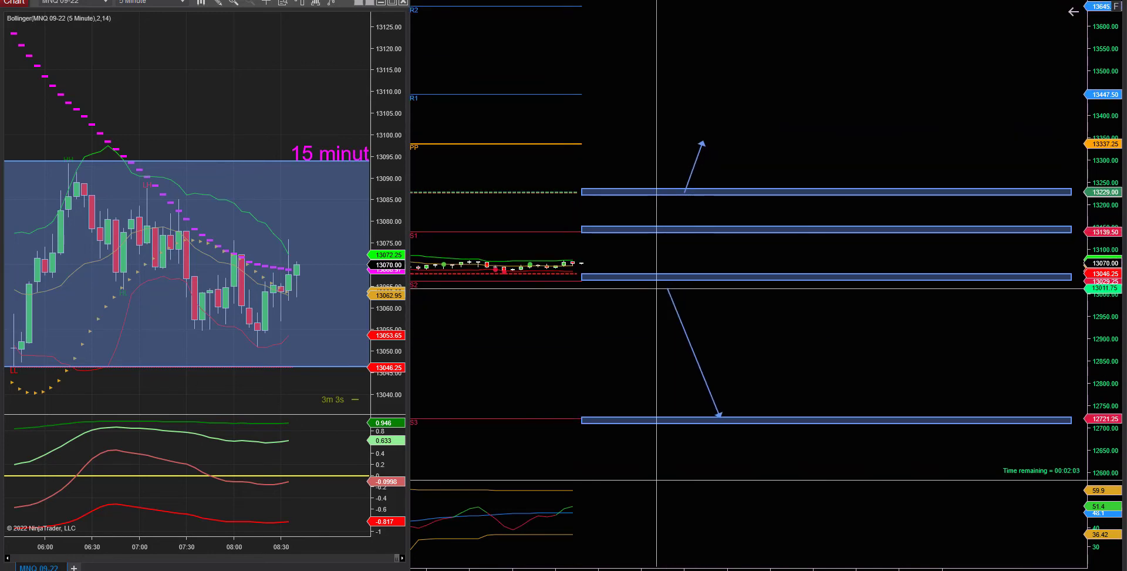
{"action": "left_click_drag", "start_coordinate": [839, 335], "coordinate": [749, 330]}
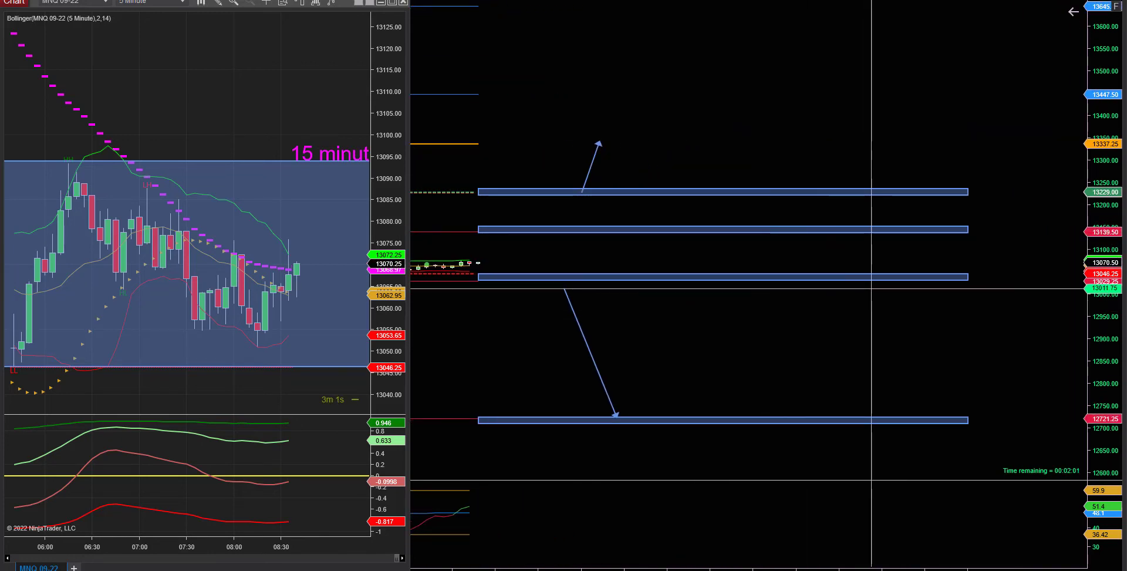